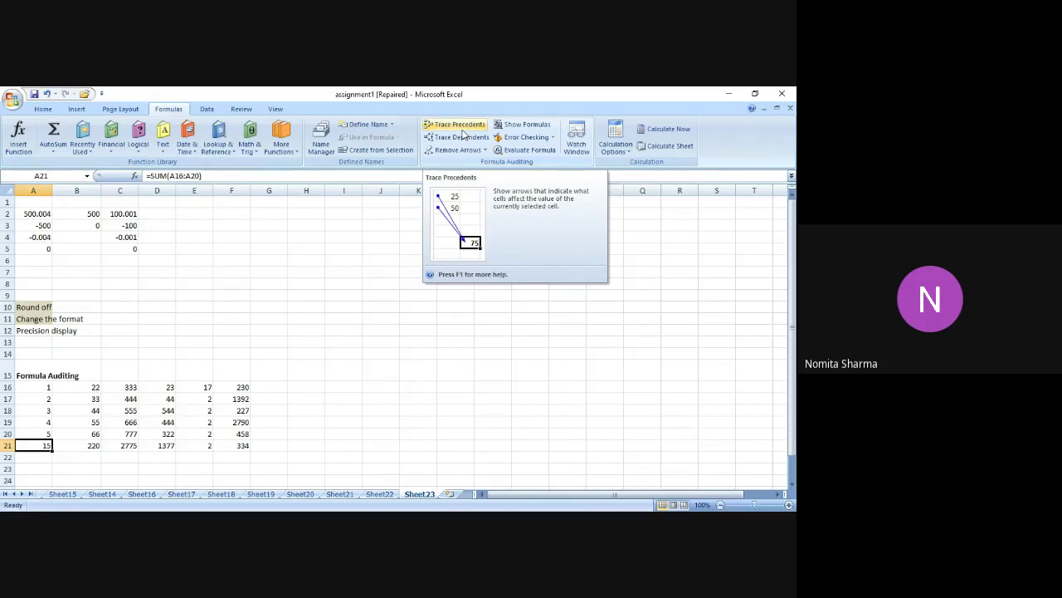
# Trace the precedents of cells A21, F17, F19 and D21
pyautogui.click(461, 129)
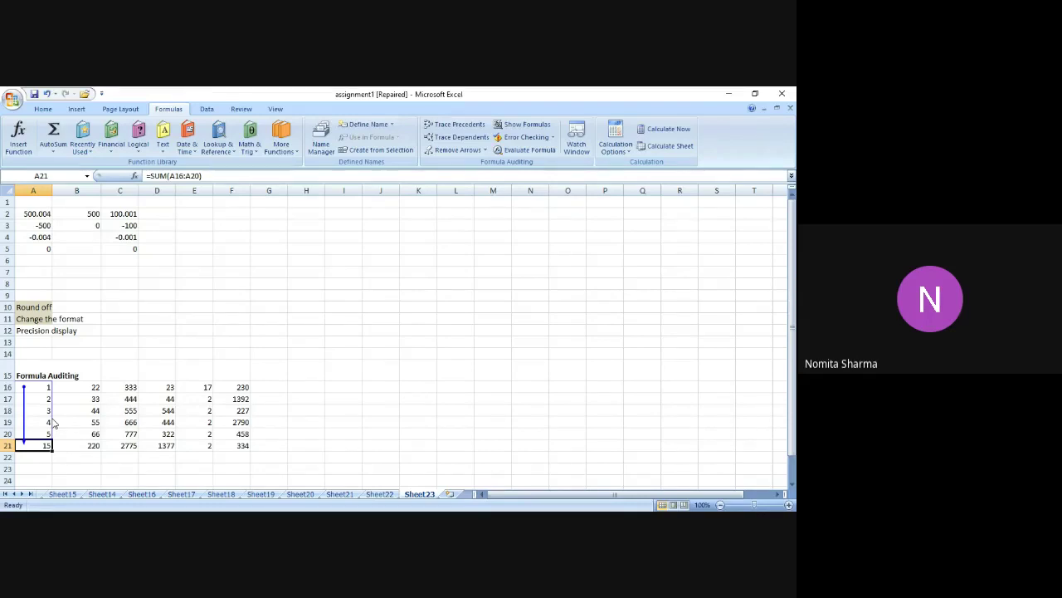
pyautogui.click(235, 399)
pyautogui.click(452, 126)
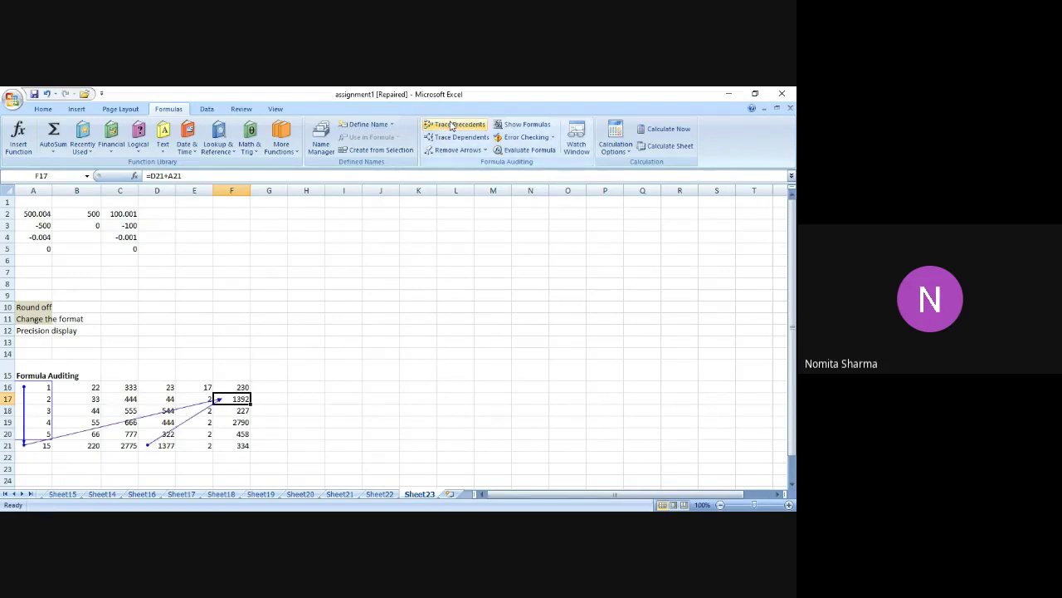
pyautogui.click(238, 421)
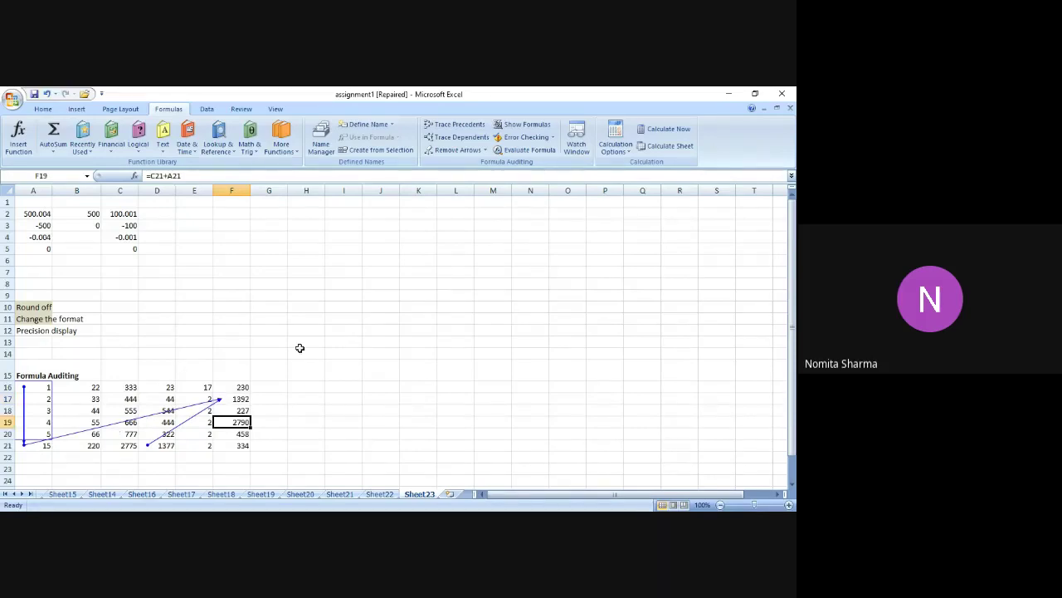
pyautogui.click(462, 127)
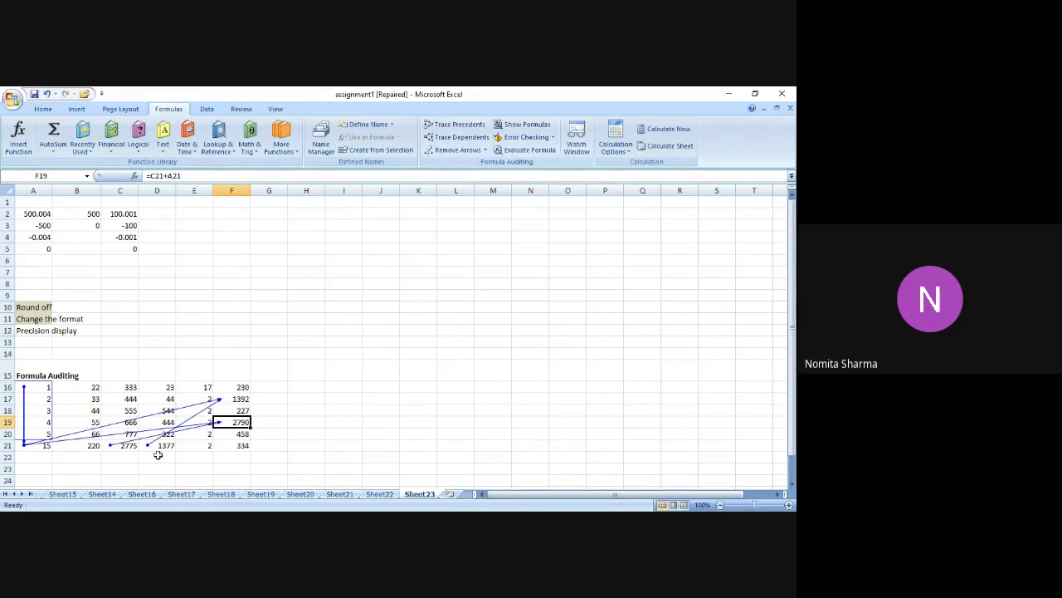
pyautogui.click(195, 445)
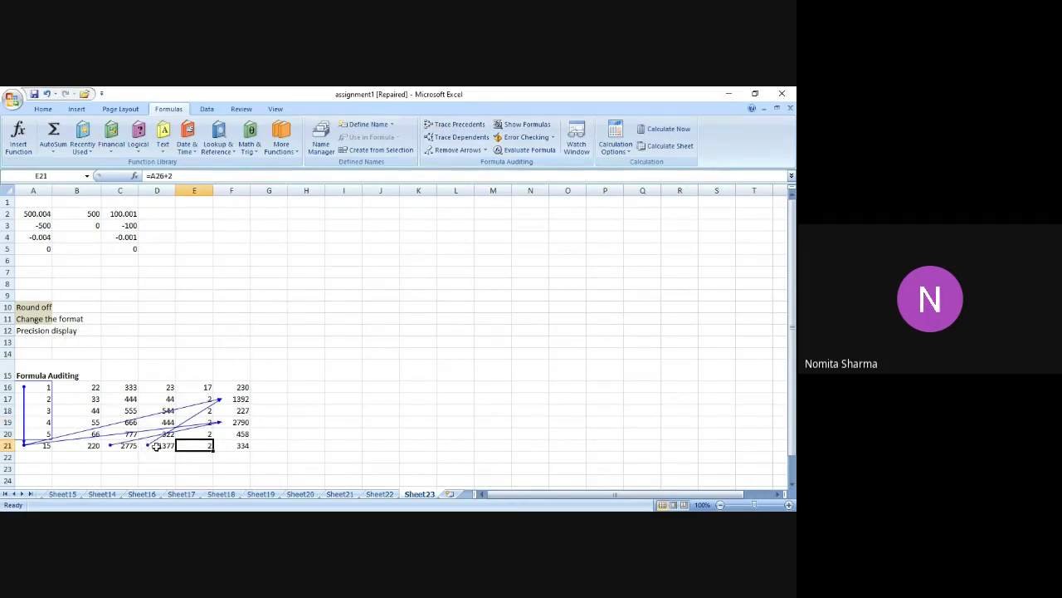
pyautogui.click(156, 446)
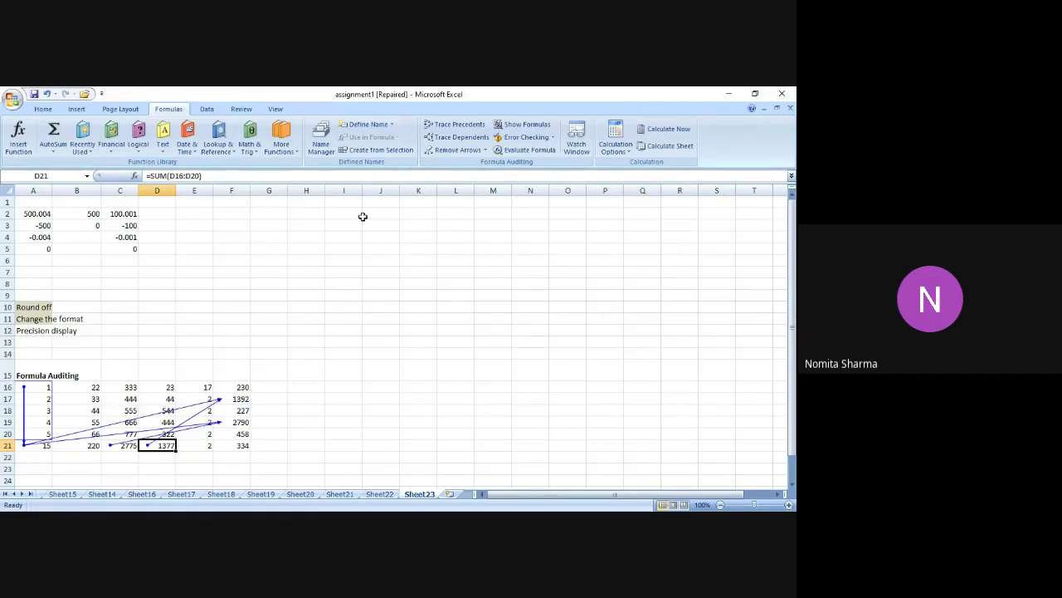
pyautogui.click(463, 126)
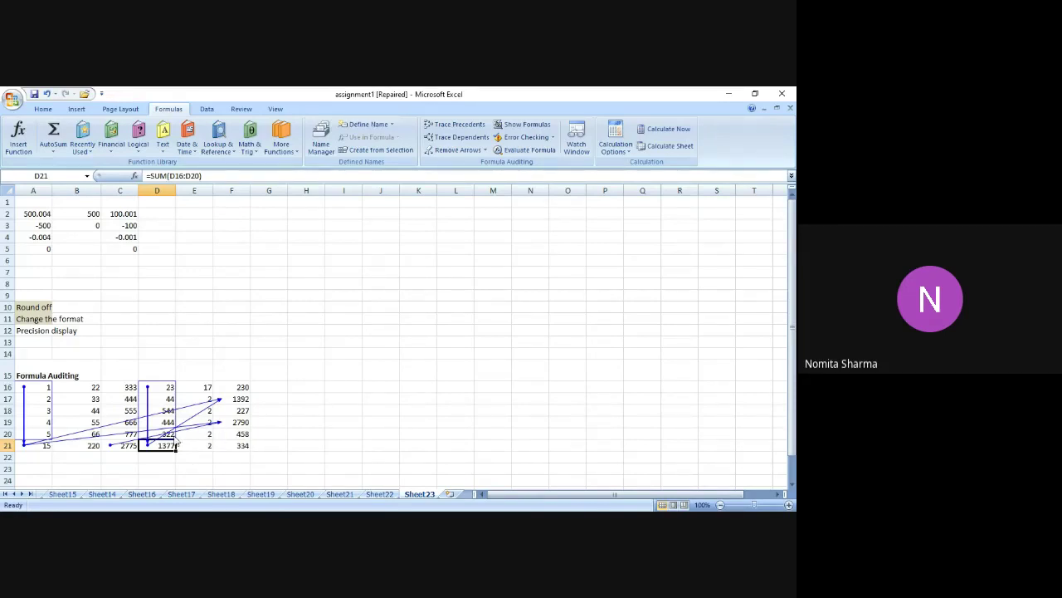
# Trace the dependents of cell B21 and check the formulas in F16, F17 and F18
pyautogui.click(242, 386)
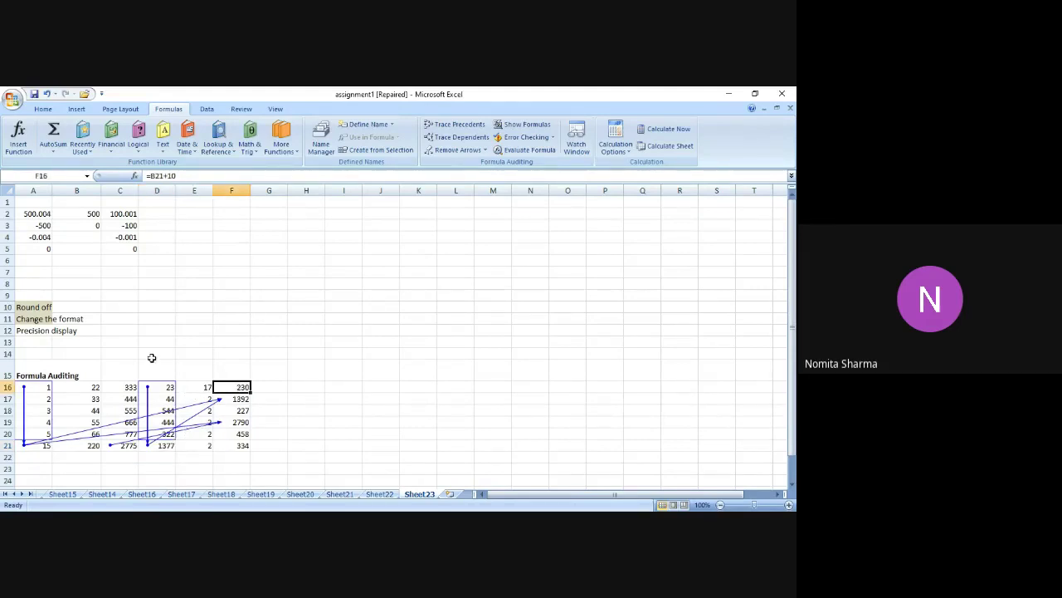
pyautogui.click(81, 446)
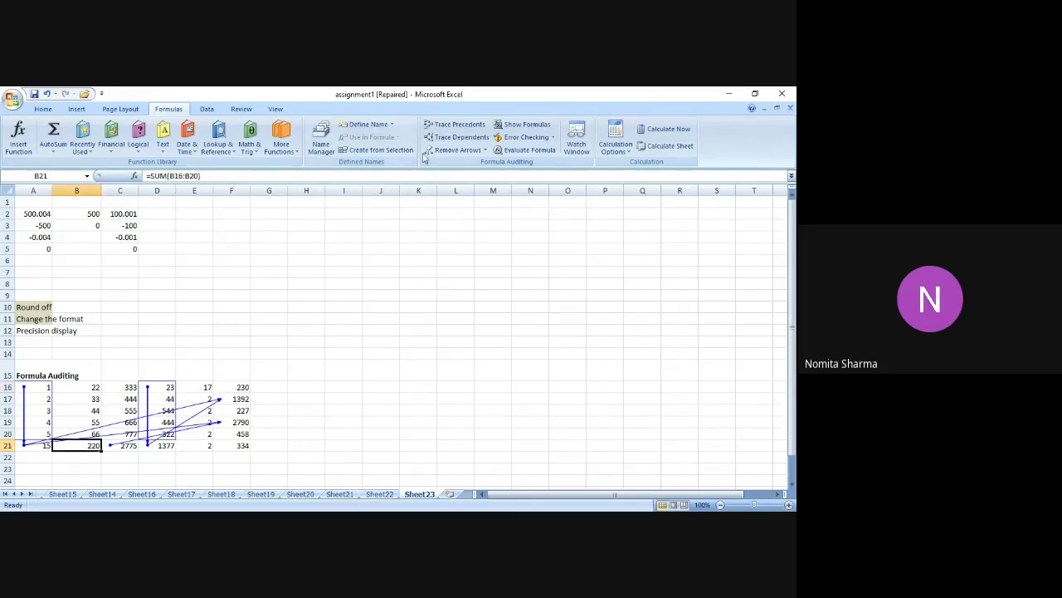
pyautogui.click(446, 140)
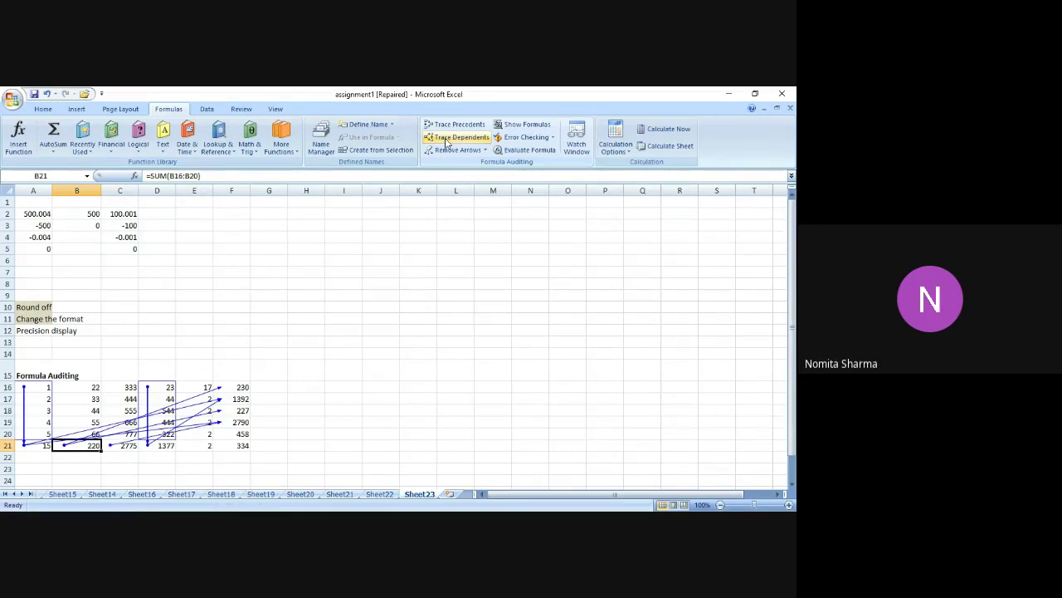
pyautogui.click(242, 387)
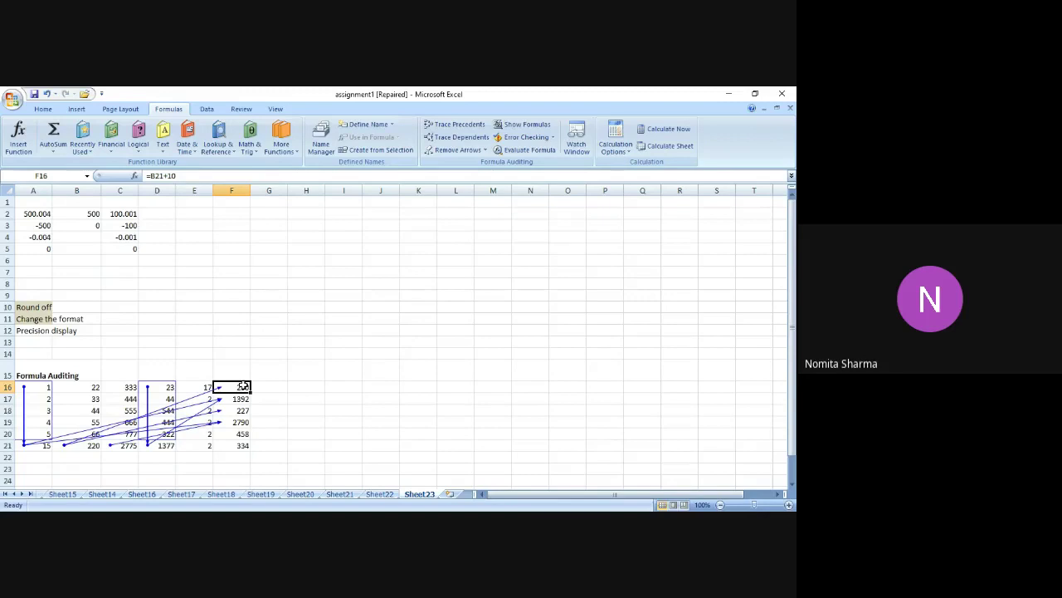
pyautogui.click(239, 400)
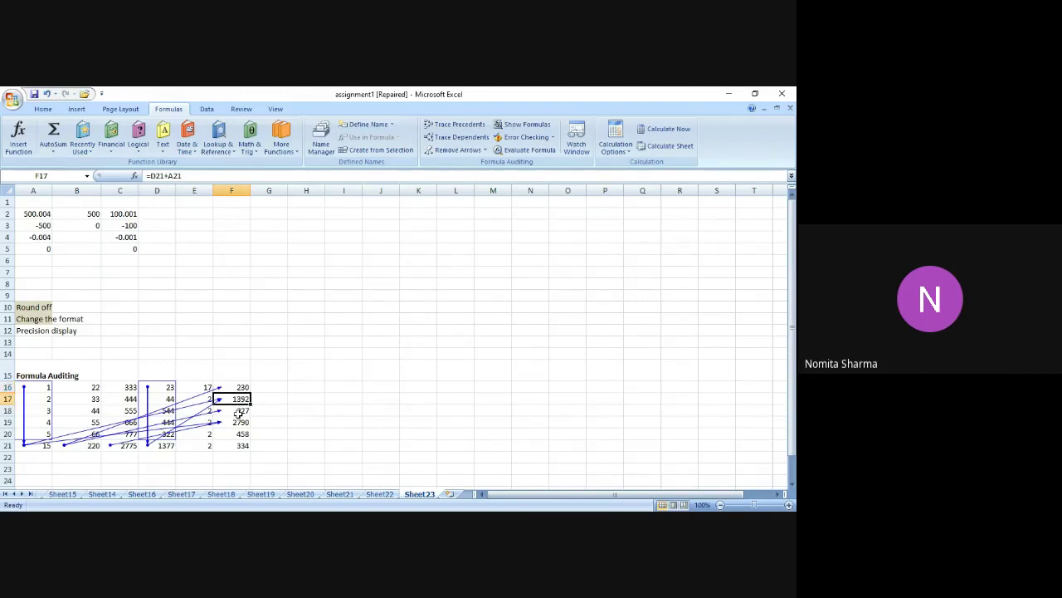
pyautogui.click(239, 412)
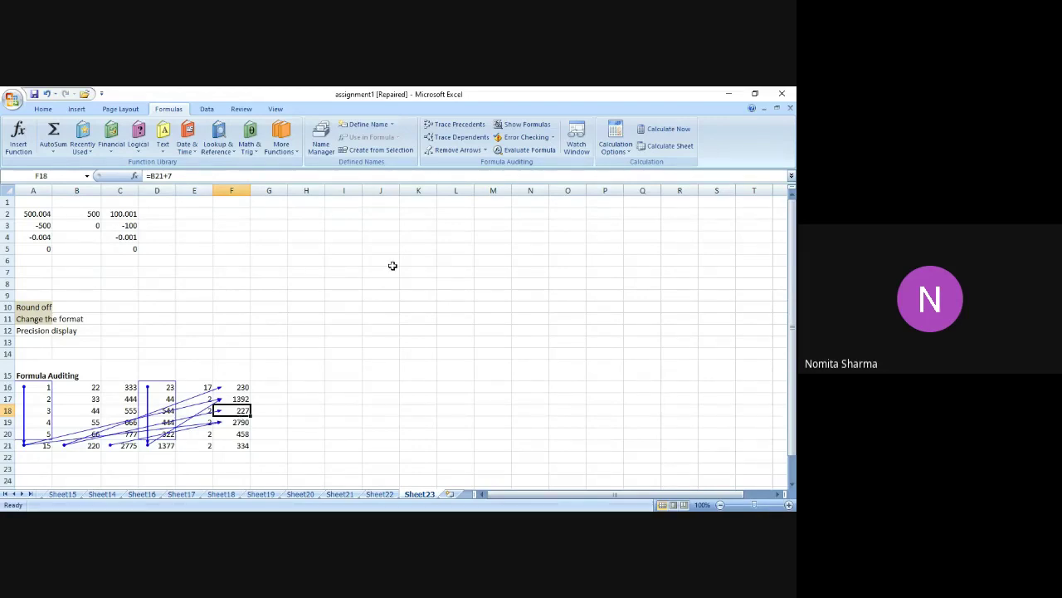
# Remove all trace arrows, trace the precedents of F18 once more, and clear the arrows again
pyautogui.click(459, 150)
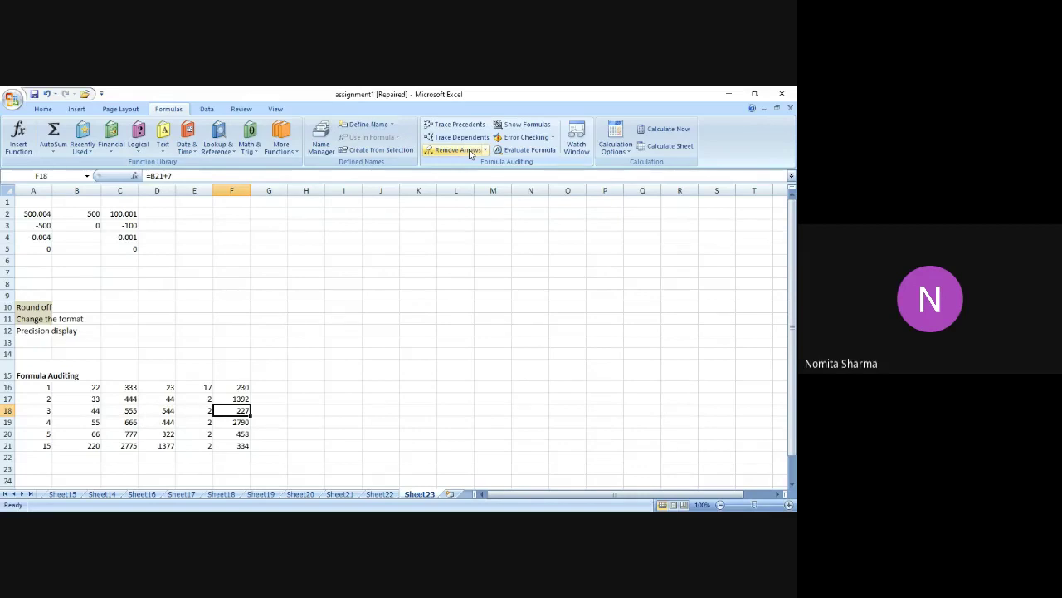
pyautogui.click(461, 125)
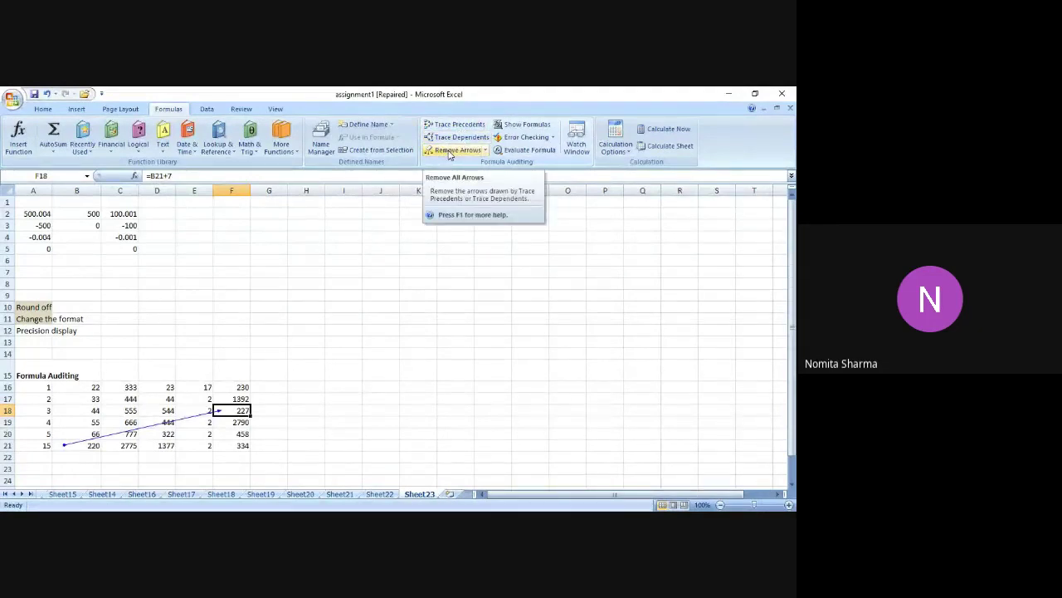
pyautogui.click(449, 150)
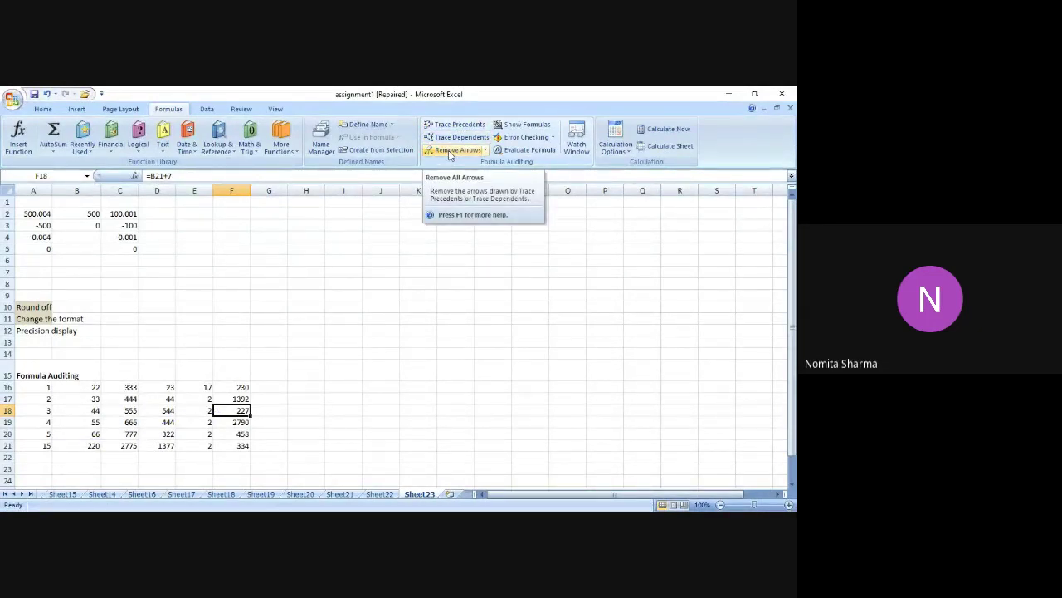
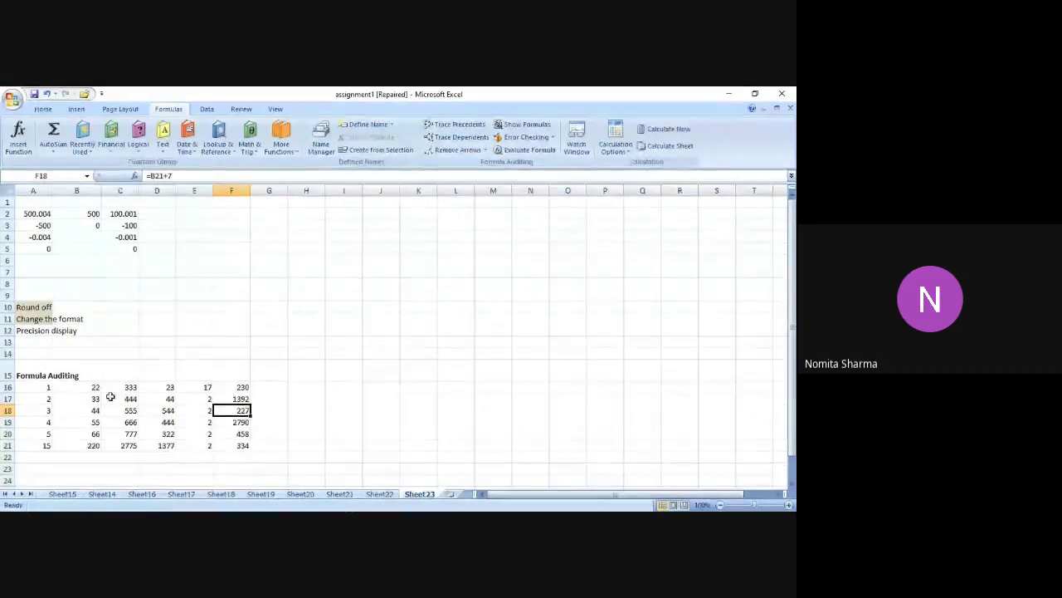
# Enter the label "Shortcuts" in cell A23 below the Formula Auditing data
pyautogui.click(34, 467)
pyautogui.press('Down')
pyautogui.press('Down')
pyautogui.press('Down')
pyautogui.press('Down')
pyautogui.press('Down')
pyautogui.press('Down')
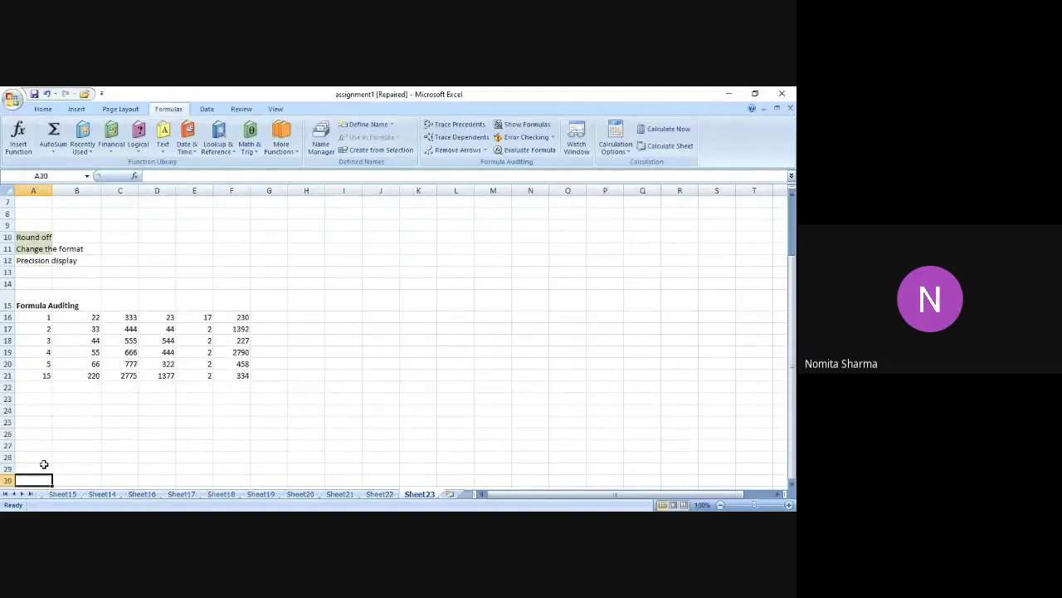
pyautogui.press('Up')
pyautogui.press('Up')
pyautogui.press('Up')
pyautogui.press('Up')
pyautogui.press('Up')
pyautogui.press('Up')
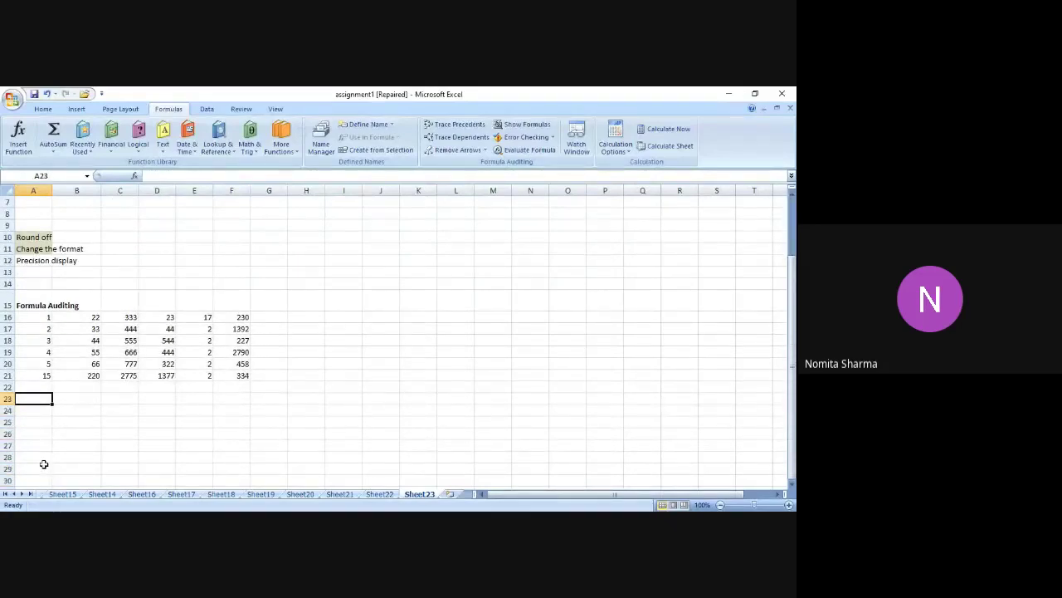
pyautogui.write('Trcae')
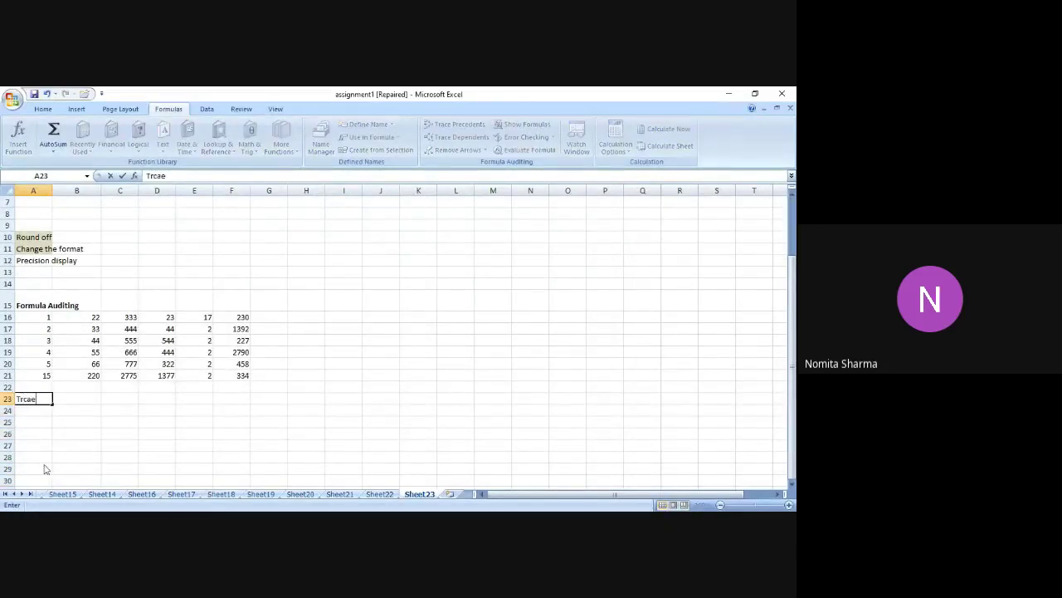
pyautogui.press('BackSpace')
pyautogui.press('BackSpace')
pyautogui.press('BackSpace')
pyautogui.press('BackSpace')
pyautogui.write('rcae')
pyautogui.press('BackSpace')
pyautogui.press('BackSpace')
pyautogui.press('BackSpace')
pyautogui.press('BackSpace')
pyautogui.press('BackSpace')
pyautogui.write('Shortcuts')
pyautogui.press('Tab')
# Enter the labels "trace precedents" in cell B23 and "dependents" in cell C23
pyautogui.write('trcae')
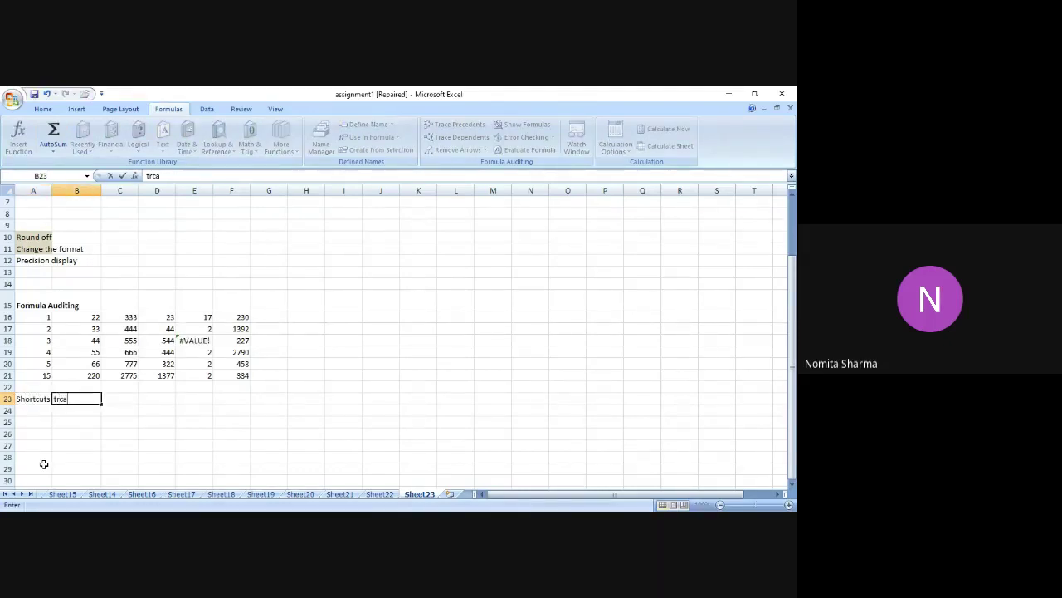
pyautogui.press('BackSpace')
pyautogui.press('BackSpace')
pyautogui.press('BackSpace')
pyautogui.write('ace pre')
pyautogui.press('BackSpace')
pyautogui.press('BackSpace')
pyautogui.press('BackSpace')
pyautogui.write('prcecd')
pyautogui.press('BackSpace')
pyautogui.press('BackSpace')
pyautogui.press('BackSpace')
pyautogui.press('BackSpace')
pyautogui.press('BackSpace')
pyautogui.write('recedents')
pyautogui.press('Tab')
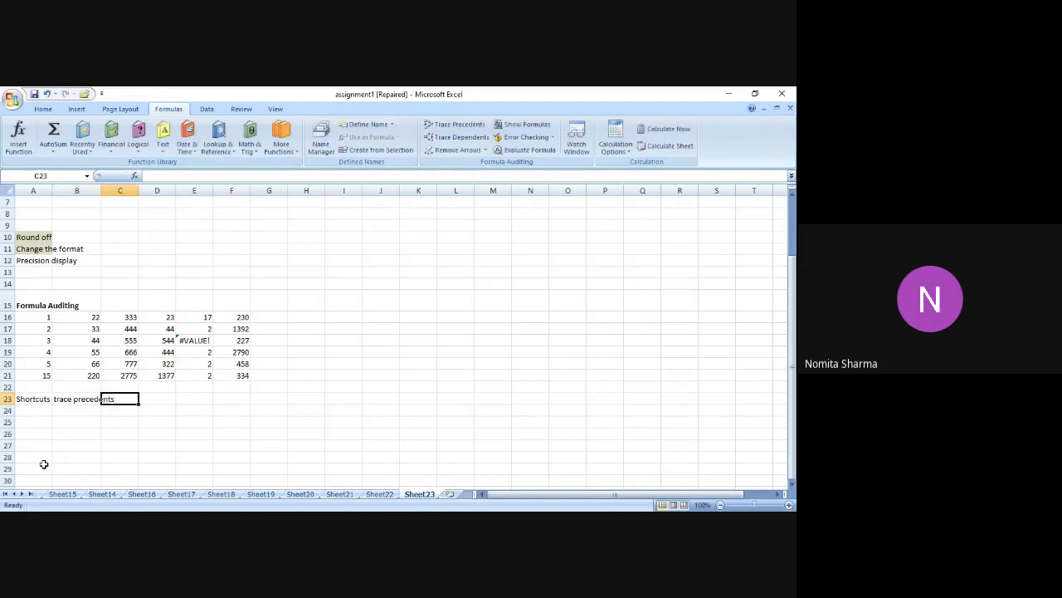
pyautogui.write('dependents')
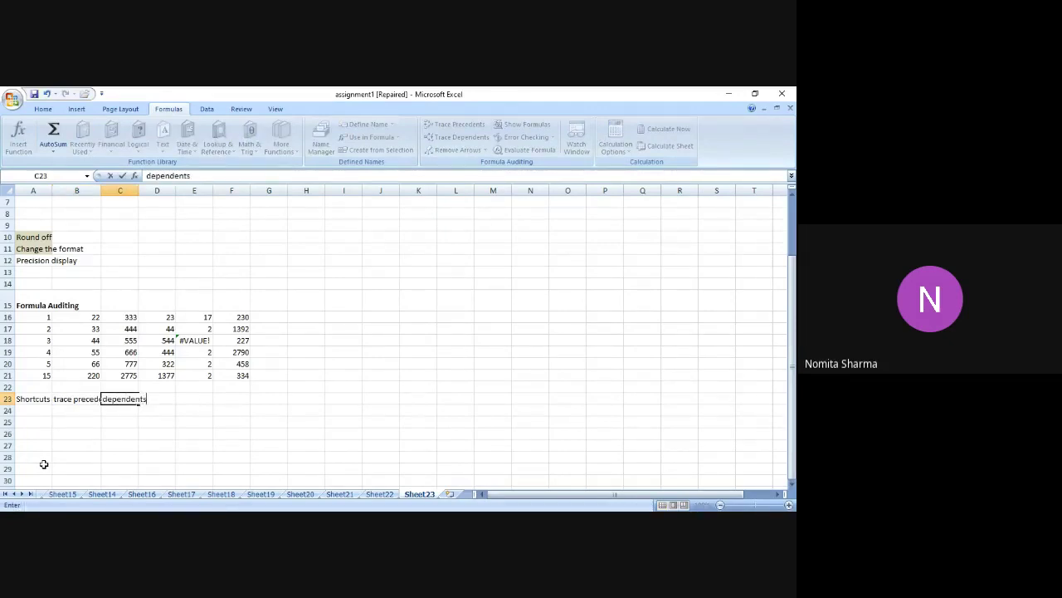
pyautogui.press('Return')
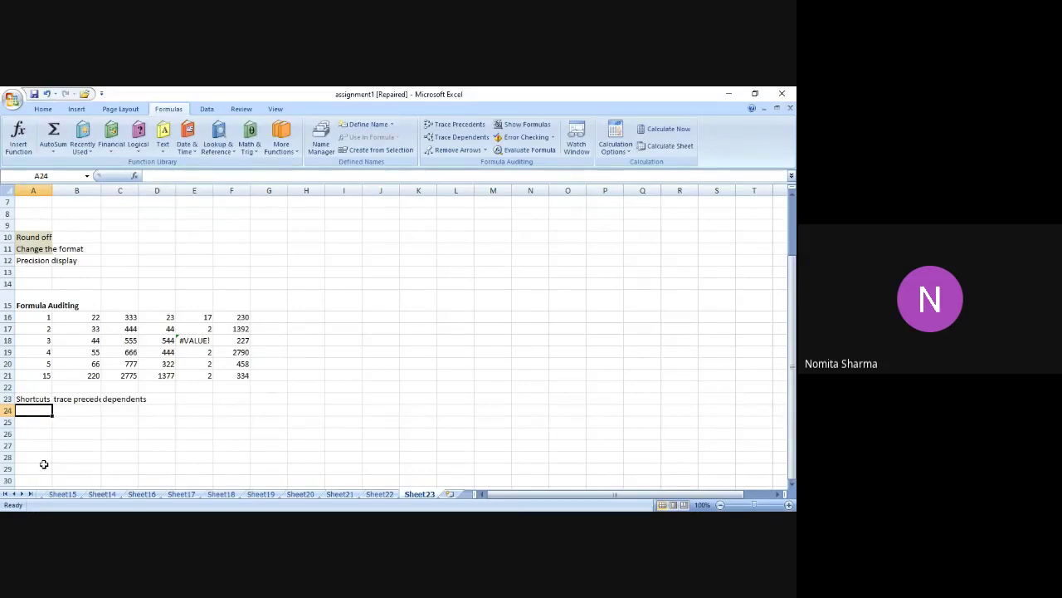
# Correct the formula in cell E18 to =A21+2
pyautogui.press('Up')
pyautogui.press('Up')
pyautogui.press('Up')
pyautogui.press('Up')
pyautogui.press('Up')
pyautogui.press('Up')
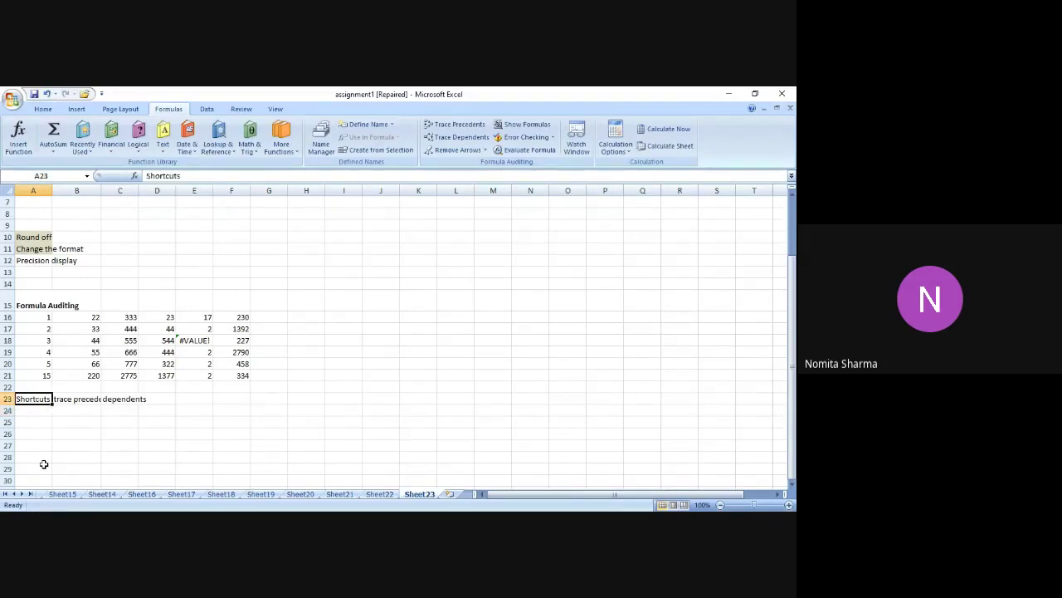
pyautogui.press('Right')
pyautogui.press('Right')
pyautogui.press('Right')
pyautogui.press('Right')
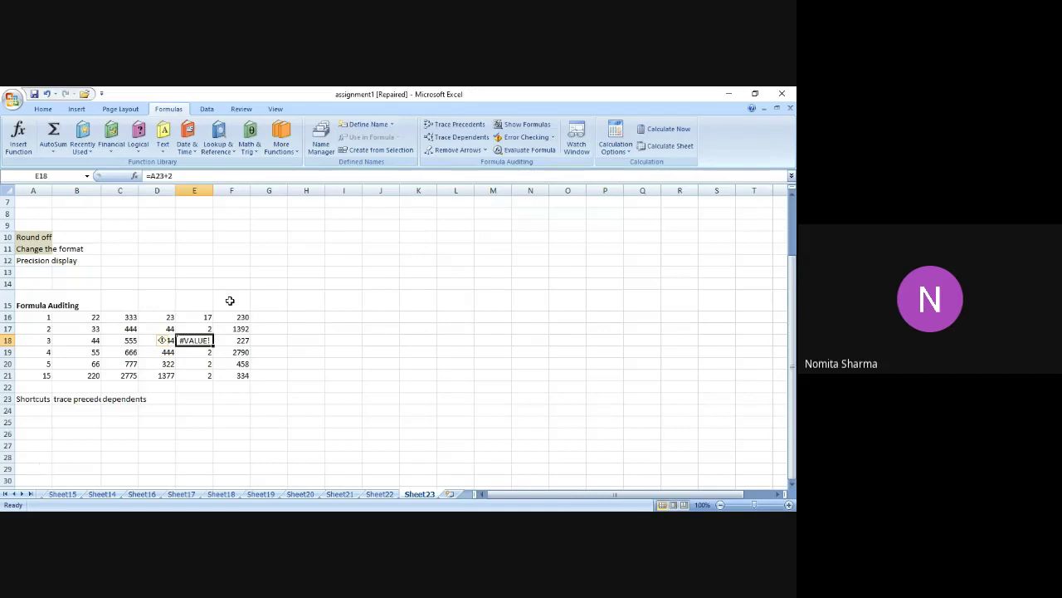
pyautogui.click(197, 176)
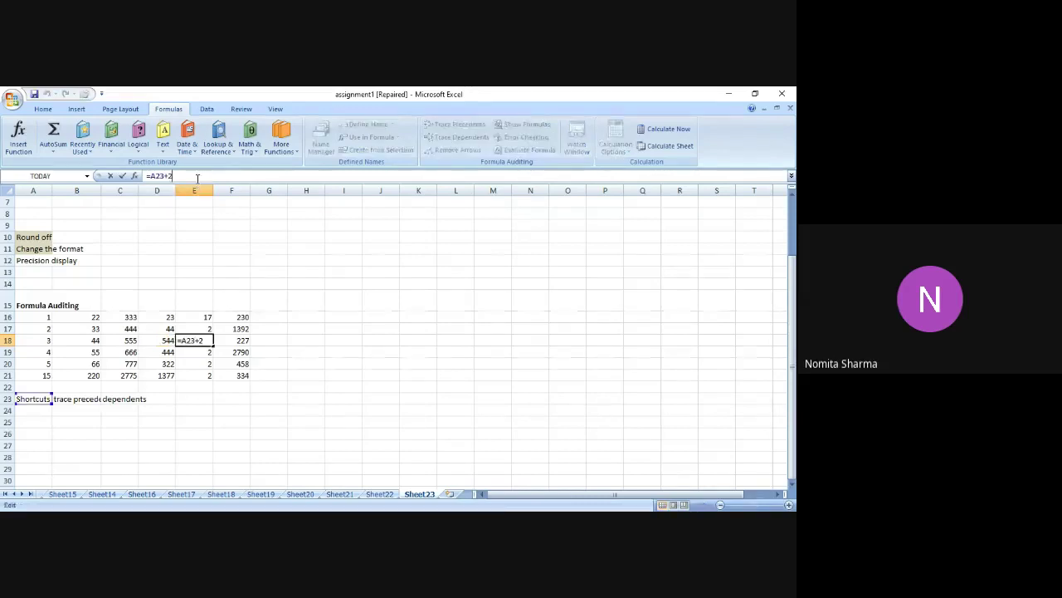
pyautogui.press('Left')
pyautogui.press('Left')
pyautogui.press('BackSpace')
pyautogui.write('1')
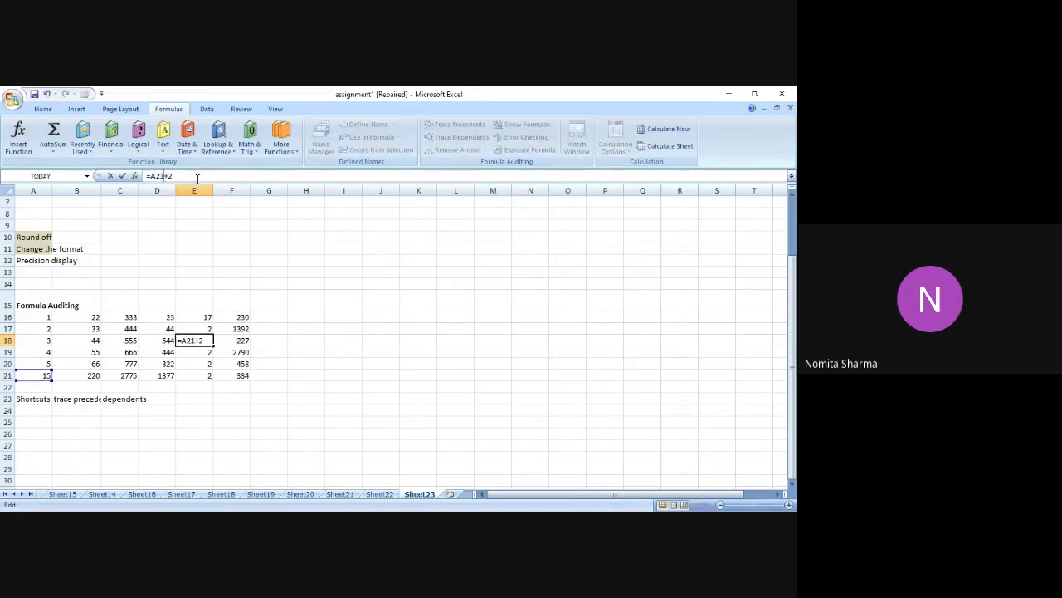
pyautogui.press('Return')
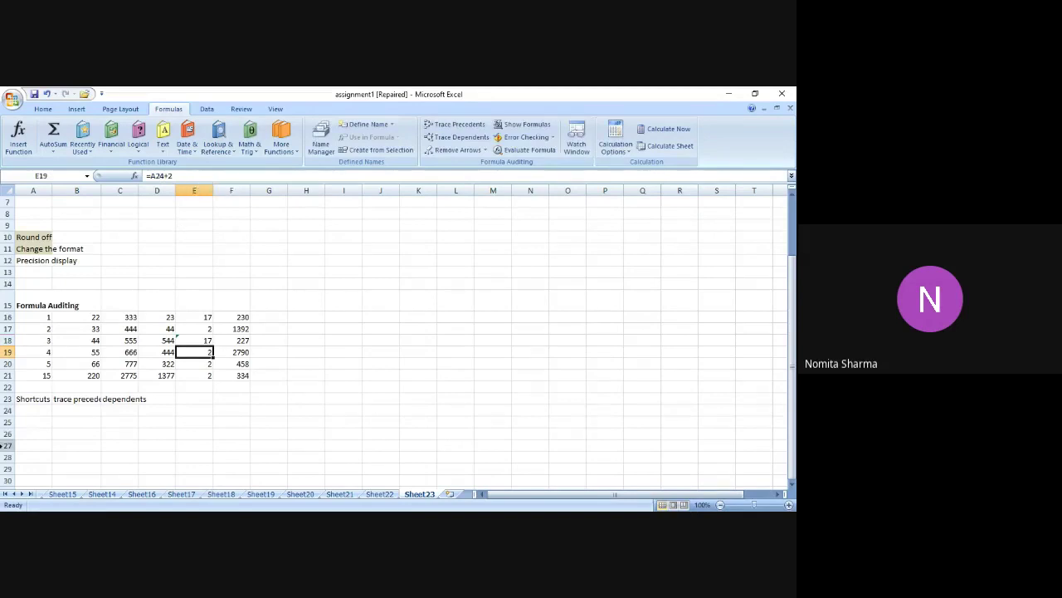
# Enter "Ctrl" in cell A24 and "[" in cell B24 as the trace precedents shortcut
pyautogui.click(35, 410)
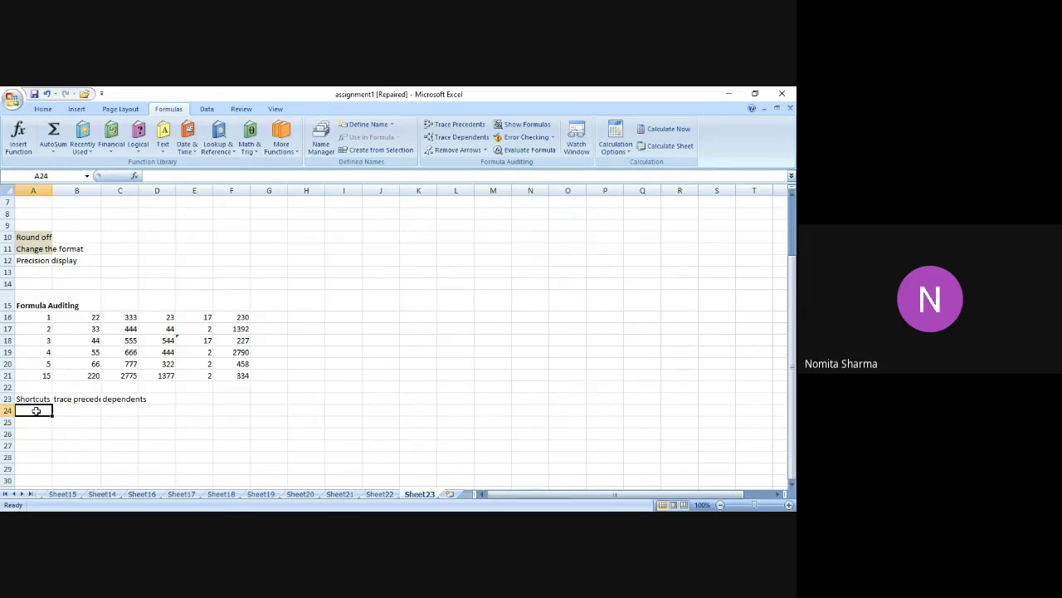
pyautogui.write('Ctrl')
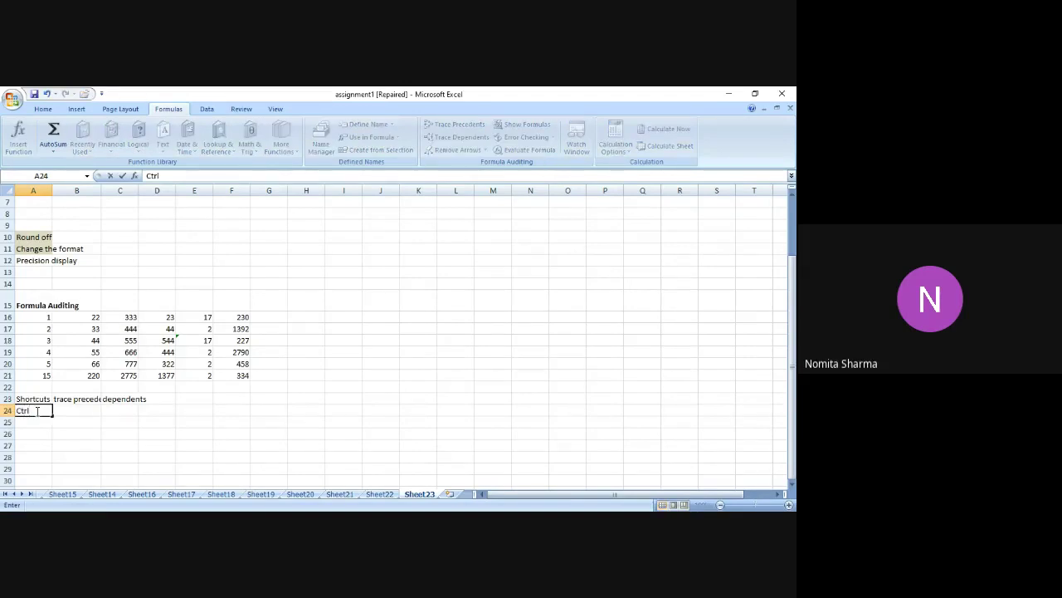
pyautogui.press('Tab')
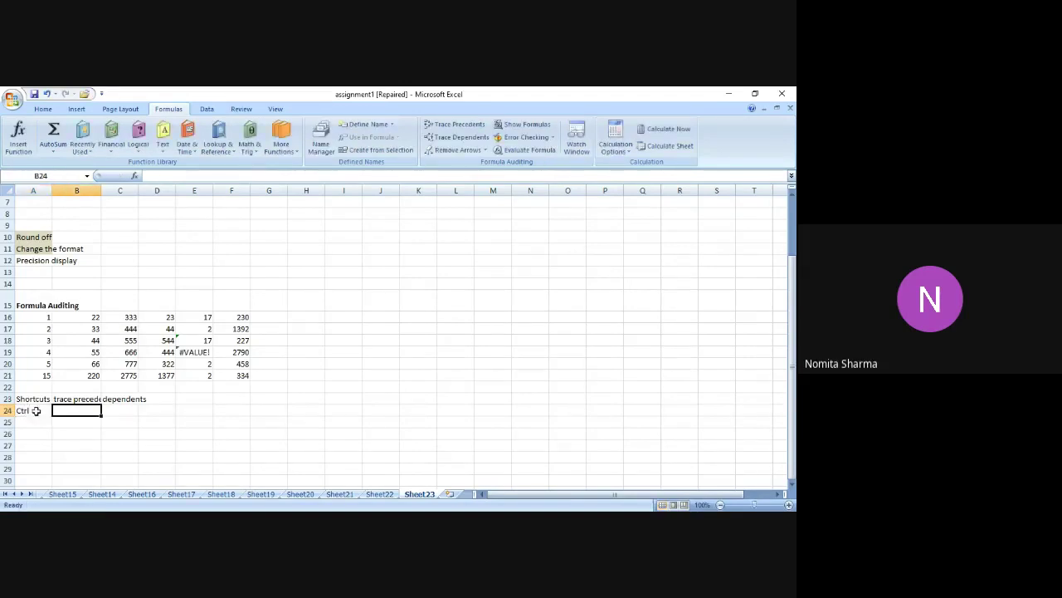
pyautogui.write('[')
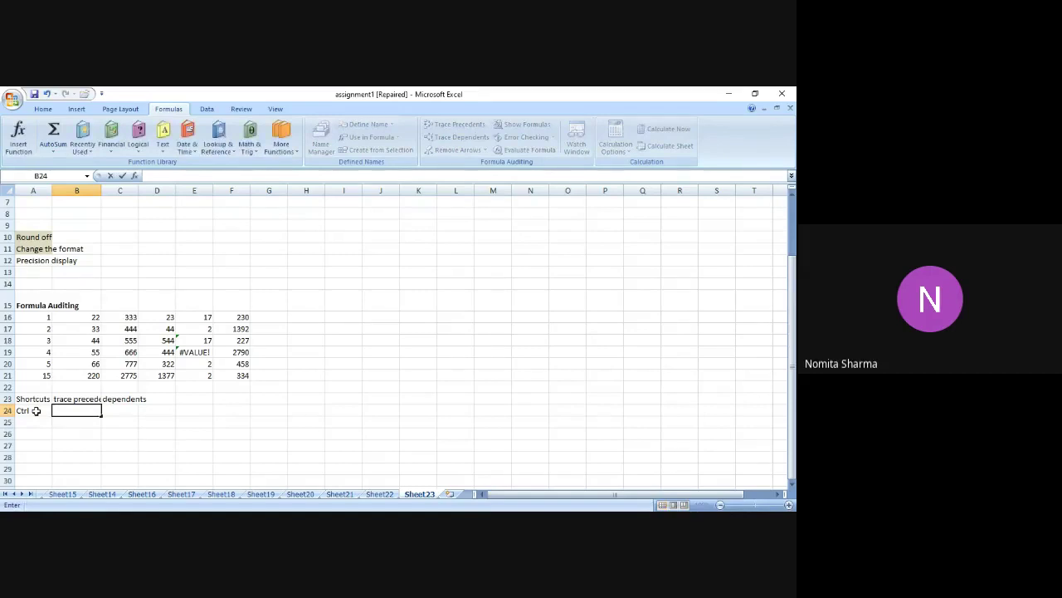
# Set the font size to 22 in cell B24 and re-enter "[" as the trace precedents shortcut
pyautogui.click(43, 109)
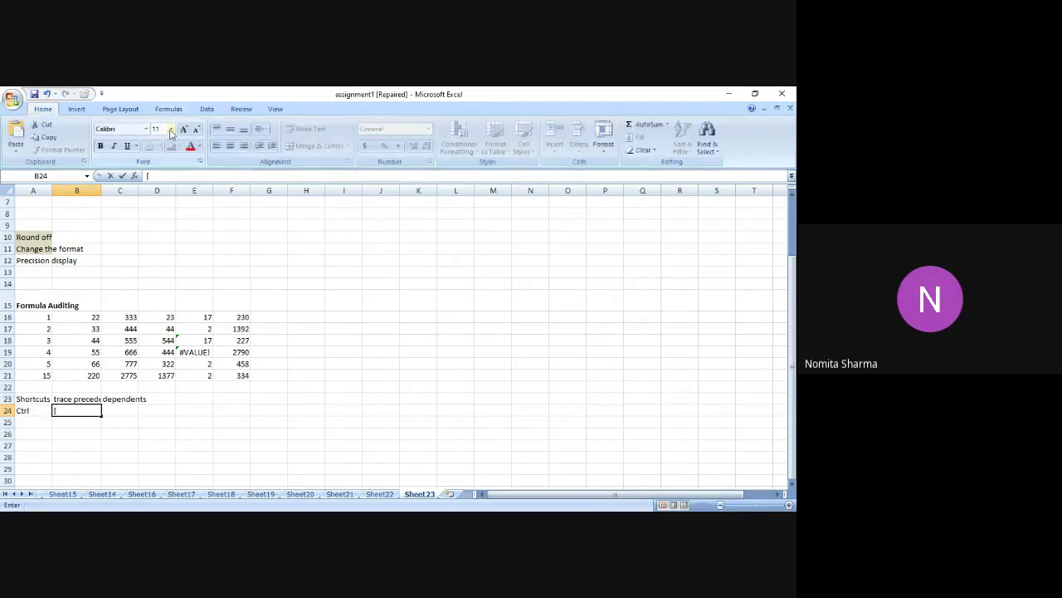
pyautogui.click(170, 129)
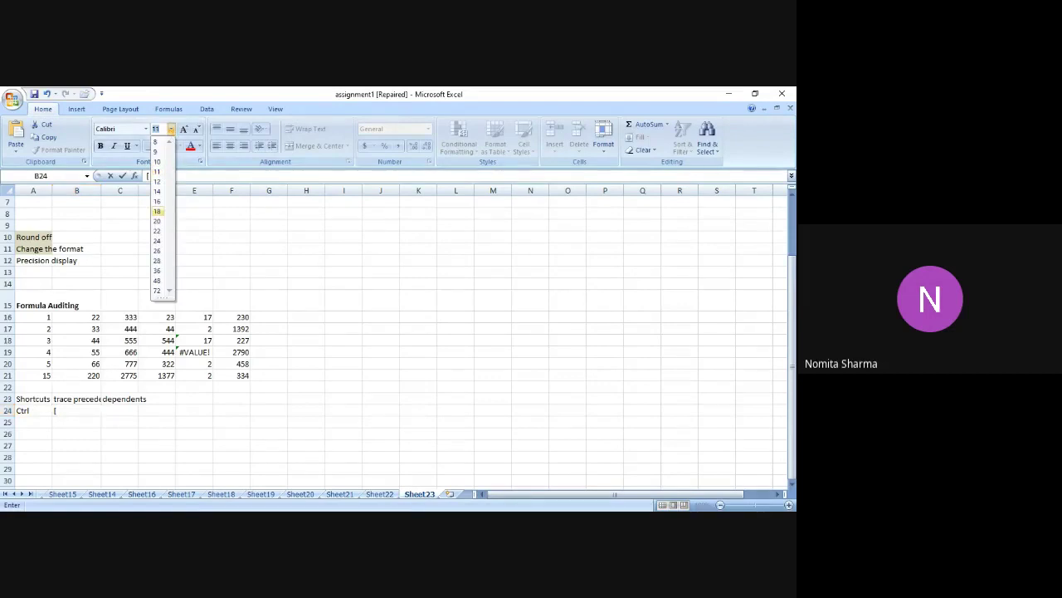
pyautogui.click(157, 211)
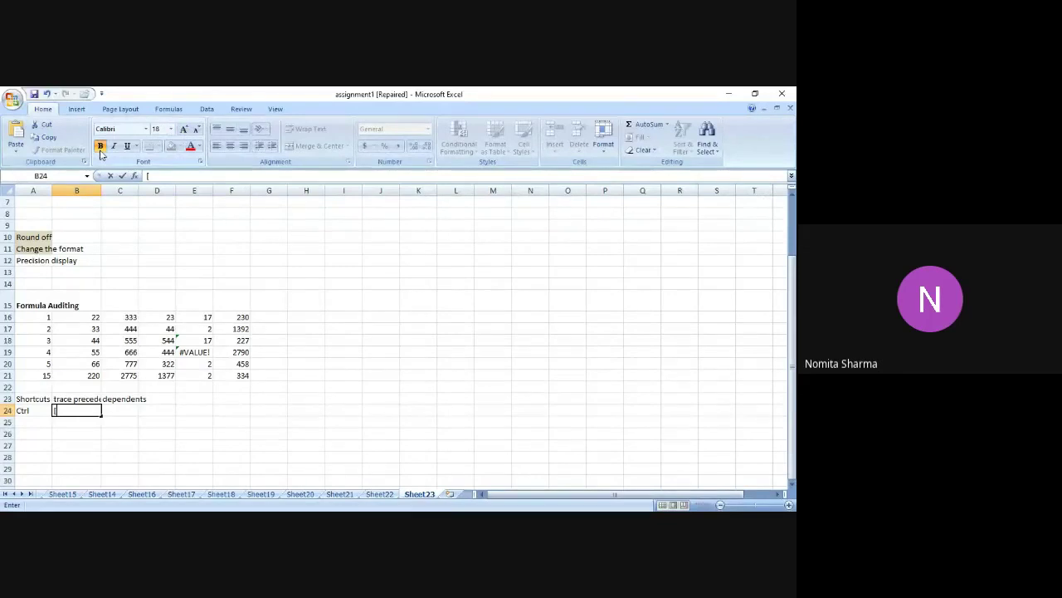
pyautogui.press('BackSpace')
pyautogui.click(170, 129)
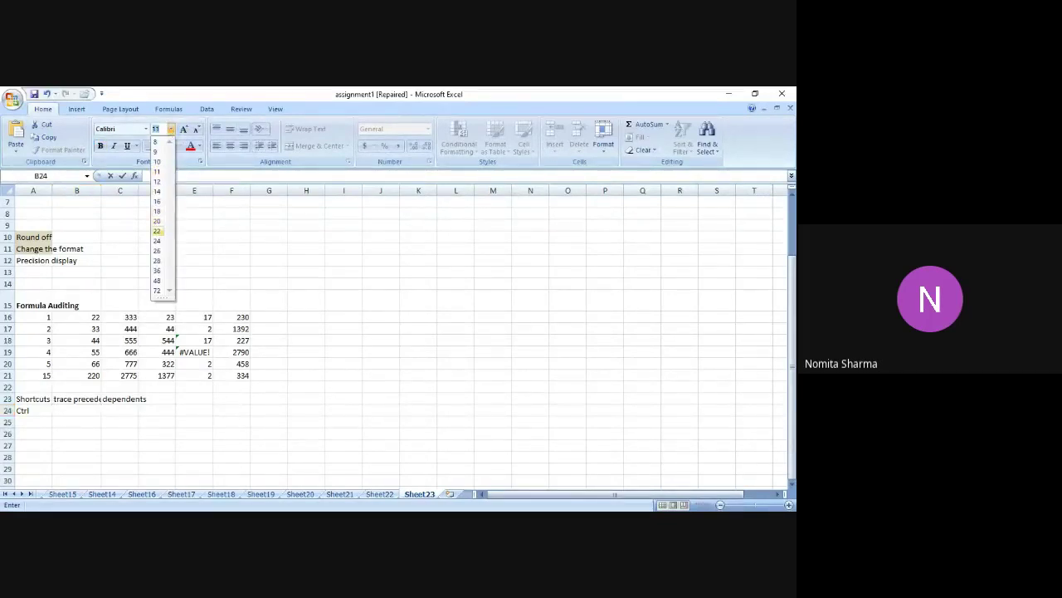
pyautogui.click(157, 230)
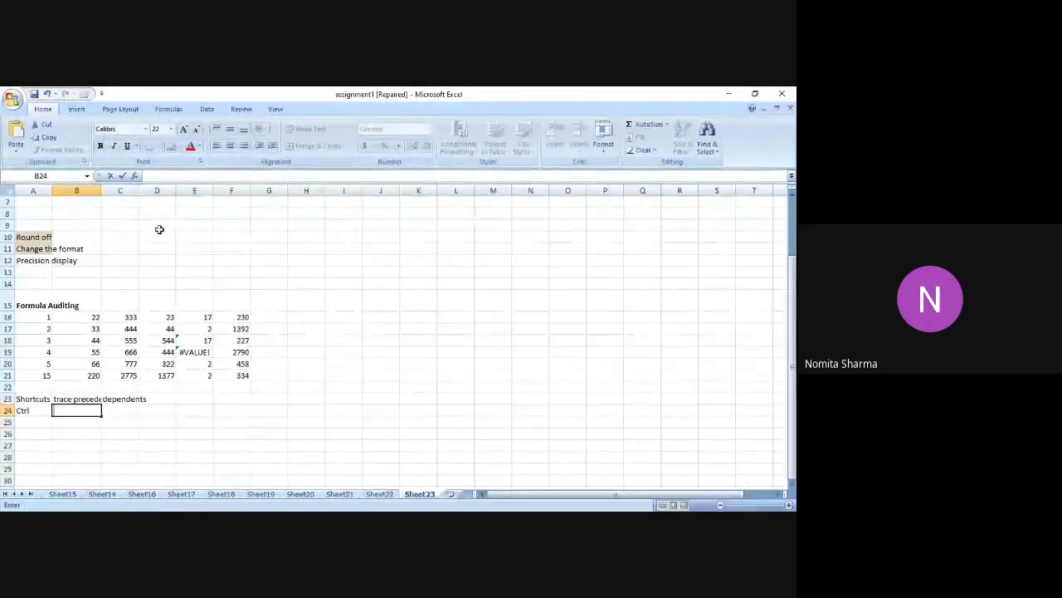
pyautogui.write('[')
pyautogui.press('Return')
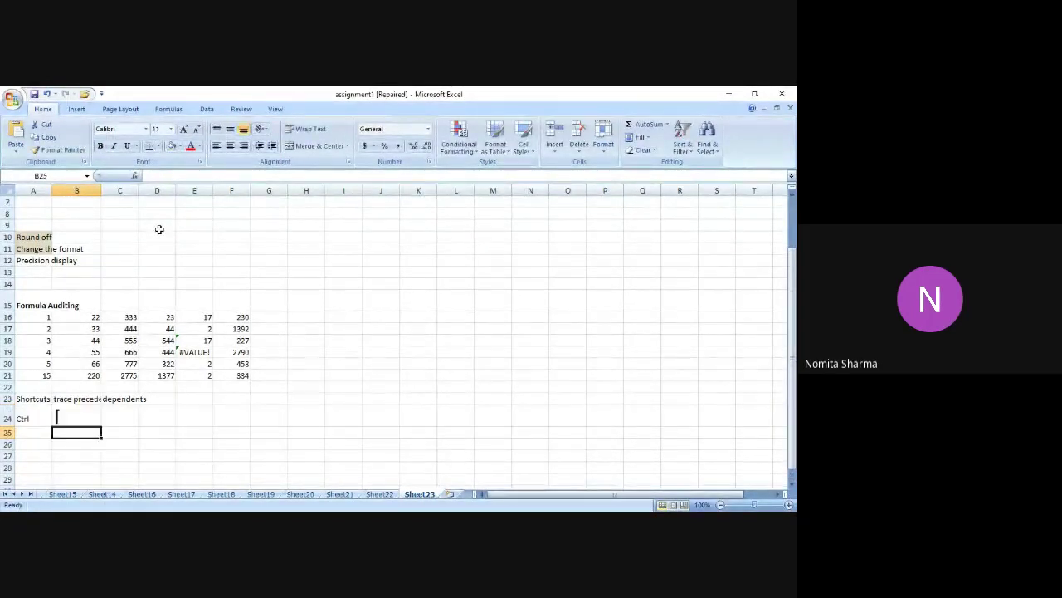
pyautogui.press('Left')
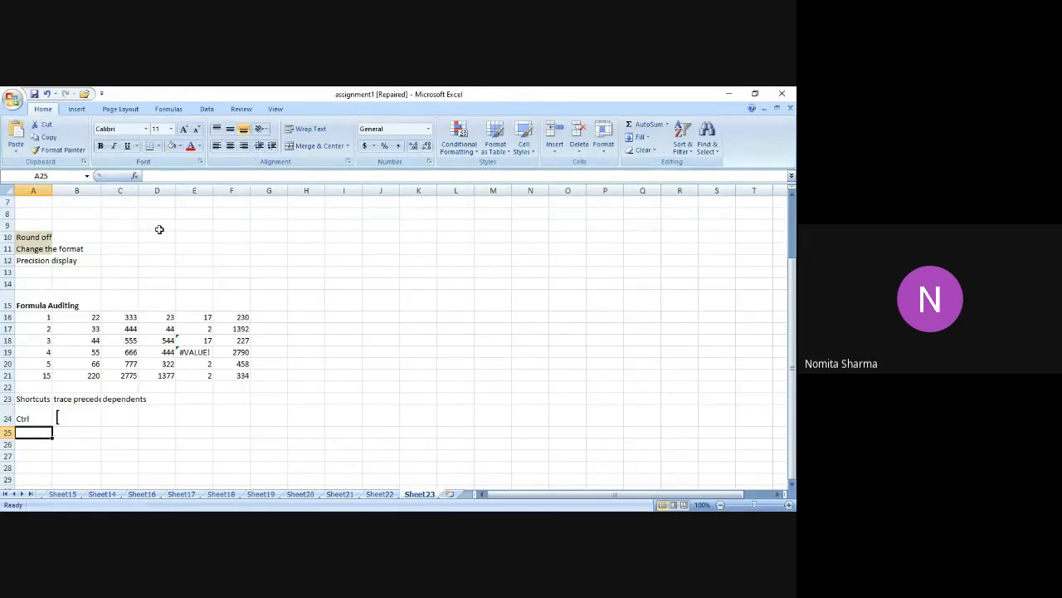
pyautogui.press('Up')
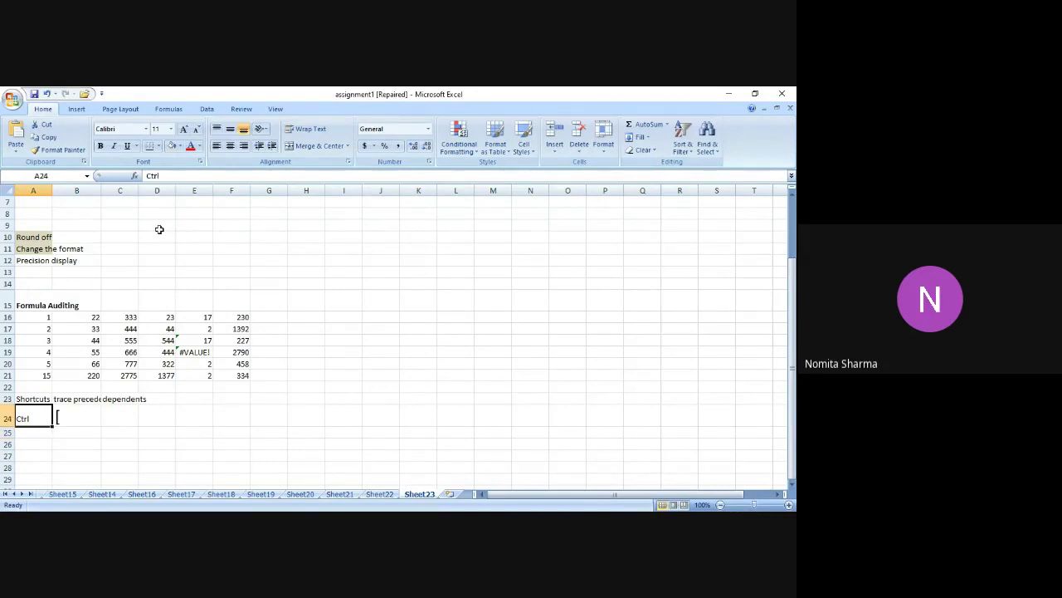
pyautogui.press('Right')
pyautogui.press('Right')
pyautogui.press('Right')
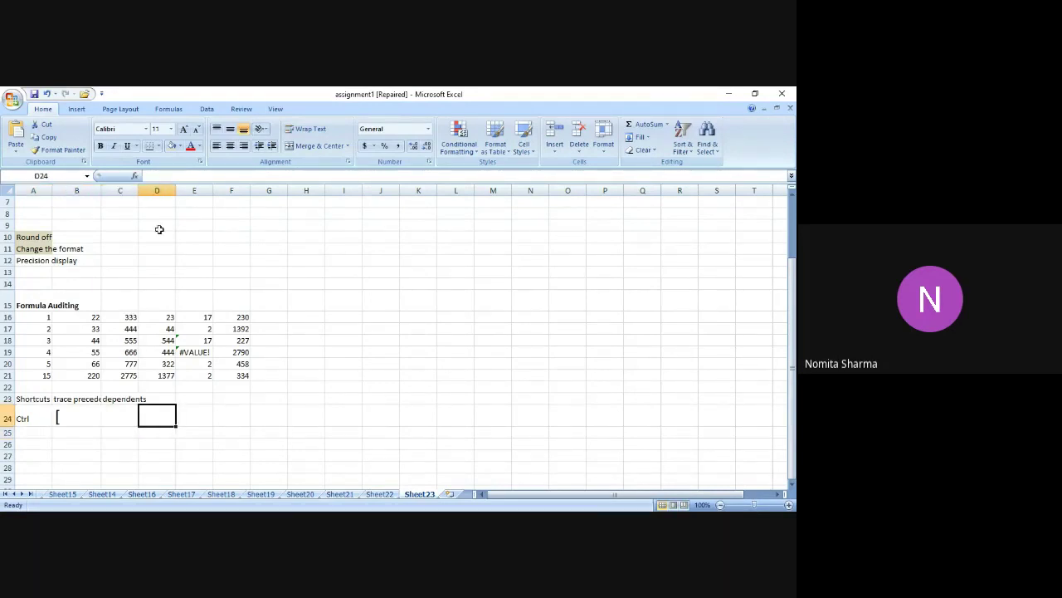
# Jump from the formula in cell F17 to its precedent cells with the precedents shortcut, and repeat it once from F17
pyautogui.click(238, 330)
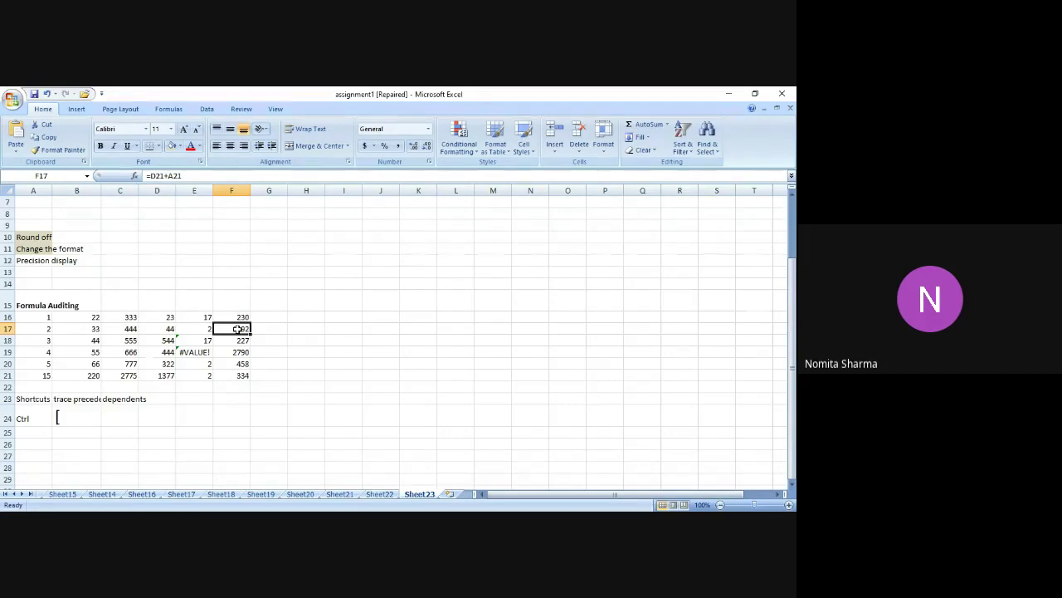
pyautogui.hotkey('ctrl', '[')
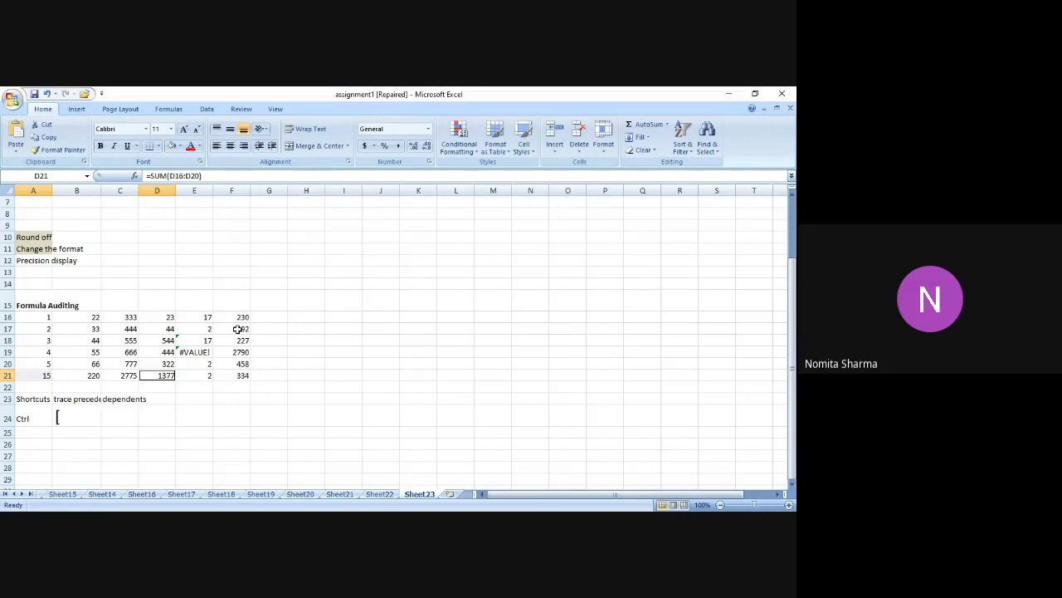
pyautogui.click(237, 329)
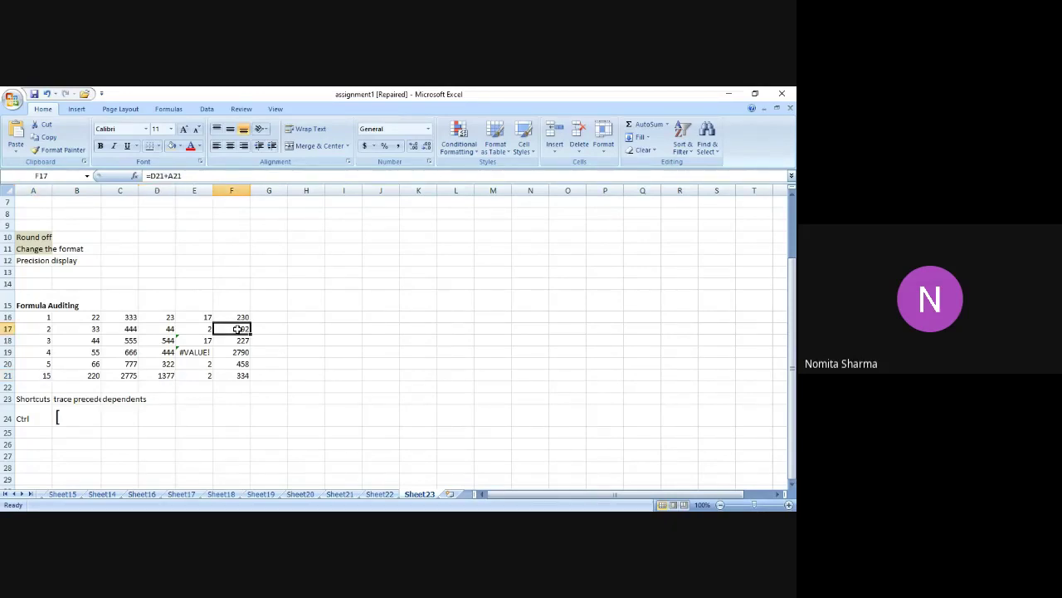
pyautogui.hotkey('ctrl', '[')
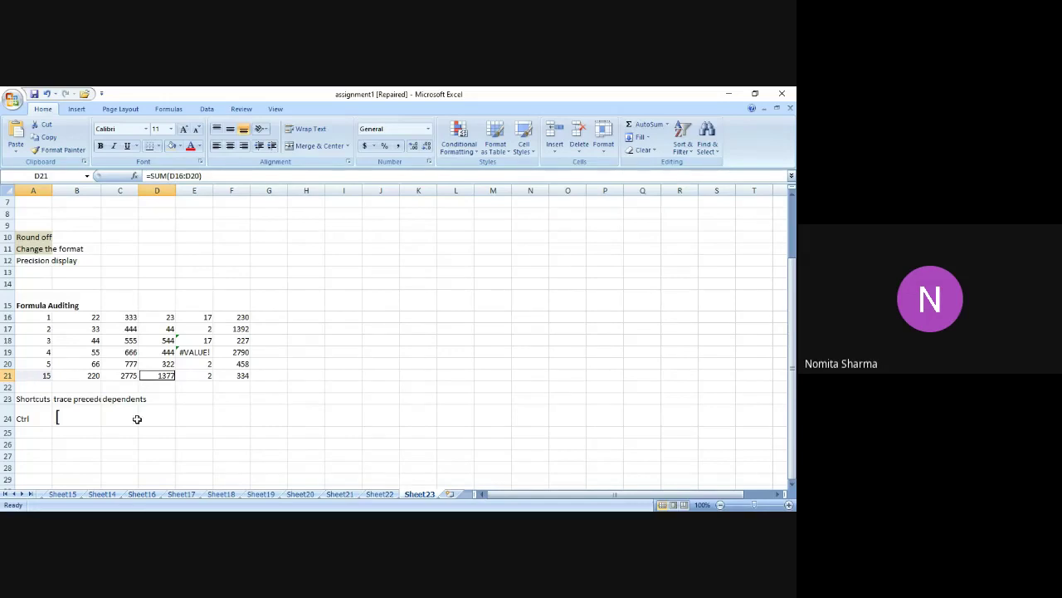
# Enter "ctrl" in cell A25 and "]" in cell B25 as the dependents shortcut
pyautogui.click(30, 434)
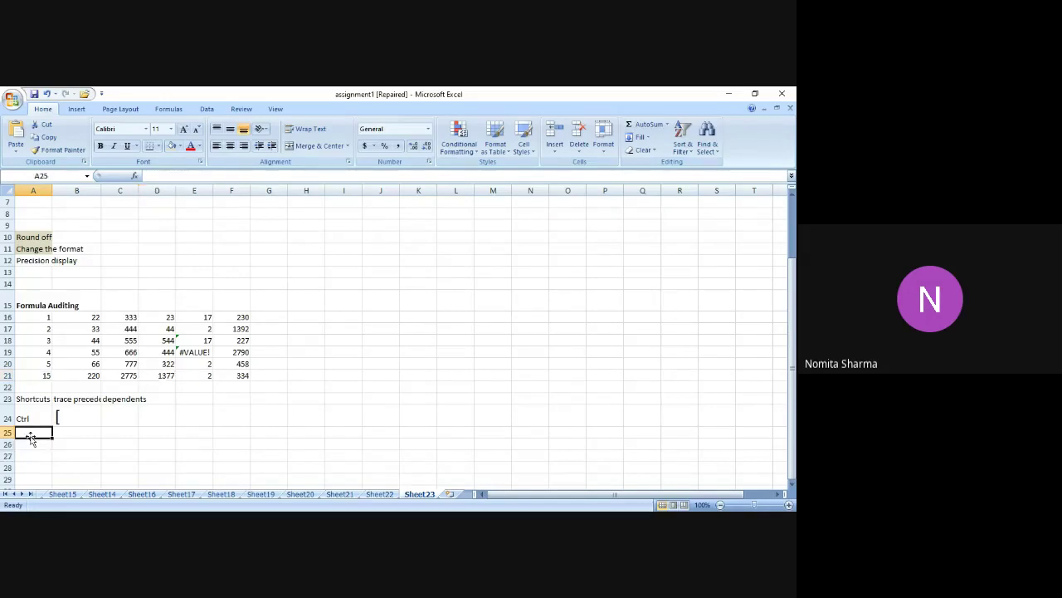
pyautogui.write('ctrl')
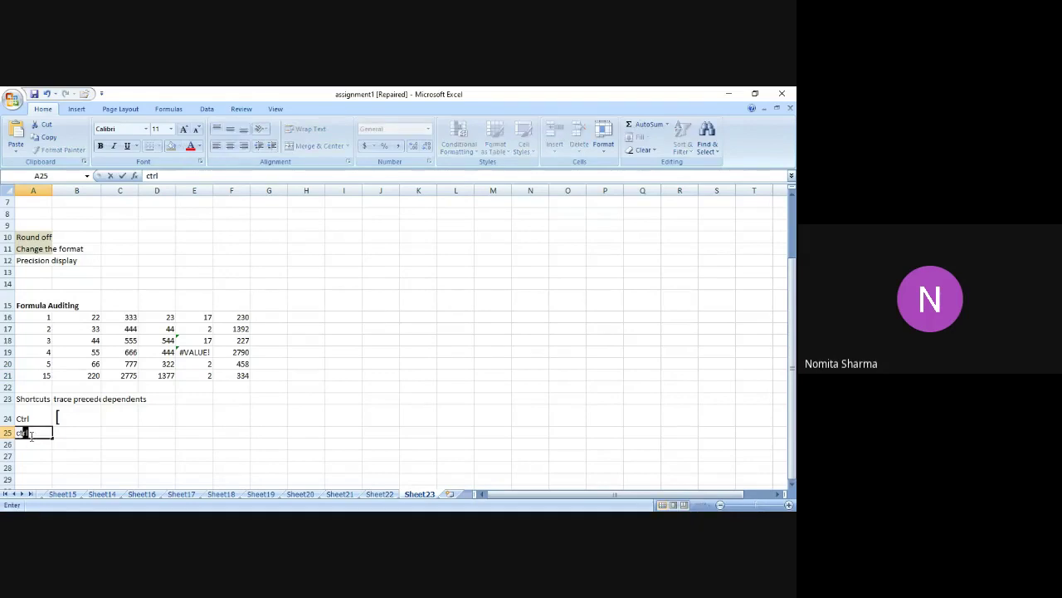
pyautogui.press('Tab')
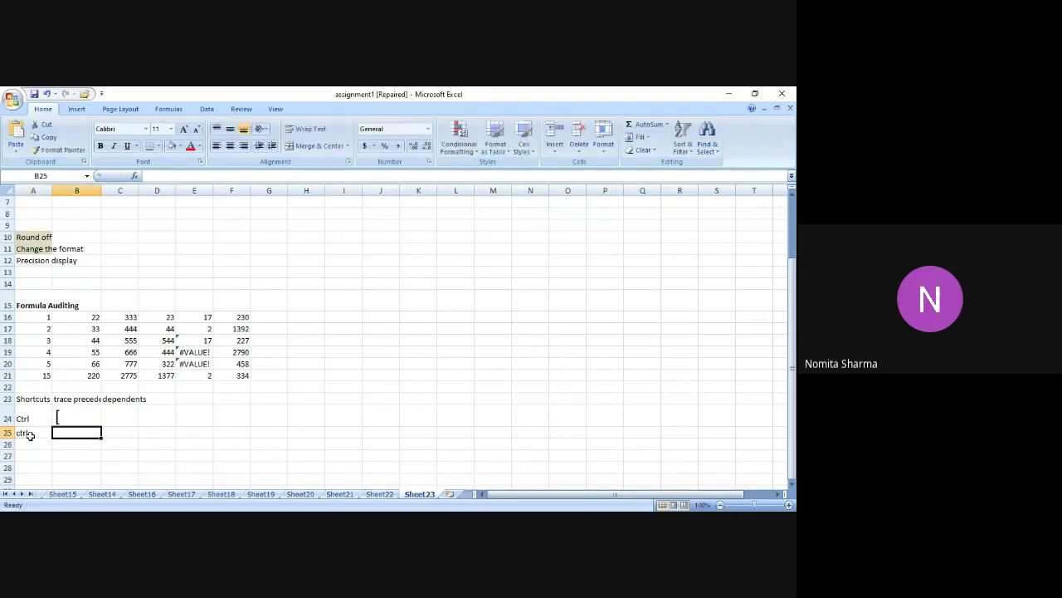
pyautogui.write(']')
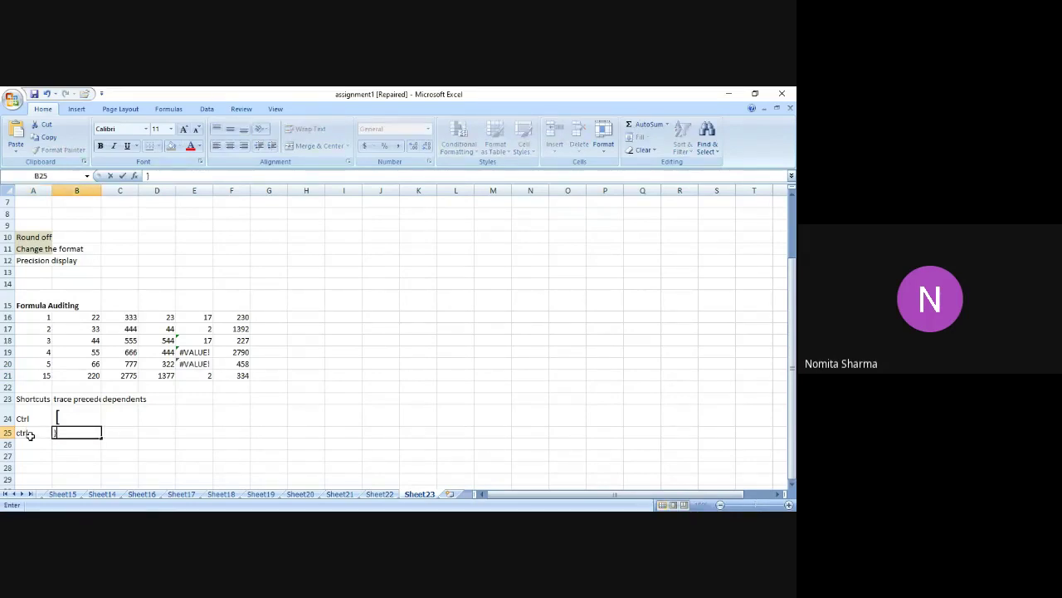
pyautogui.hotkey('ctrl', 'Return')
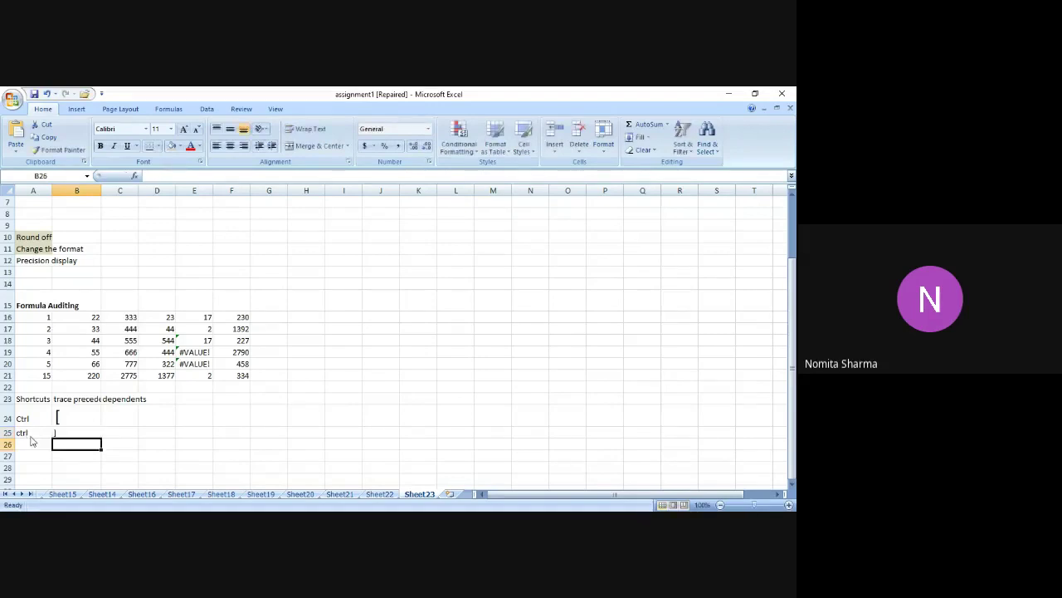
# Set the font size of the closing bracket in cell B25 to 22
pyautogui.click(170, 128)
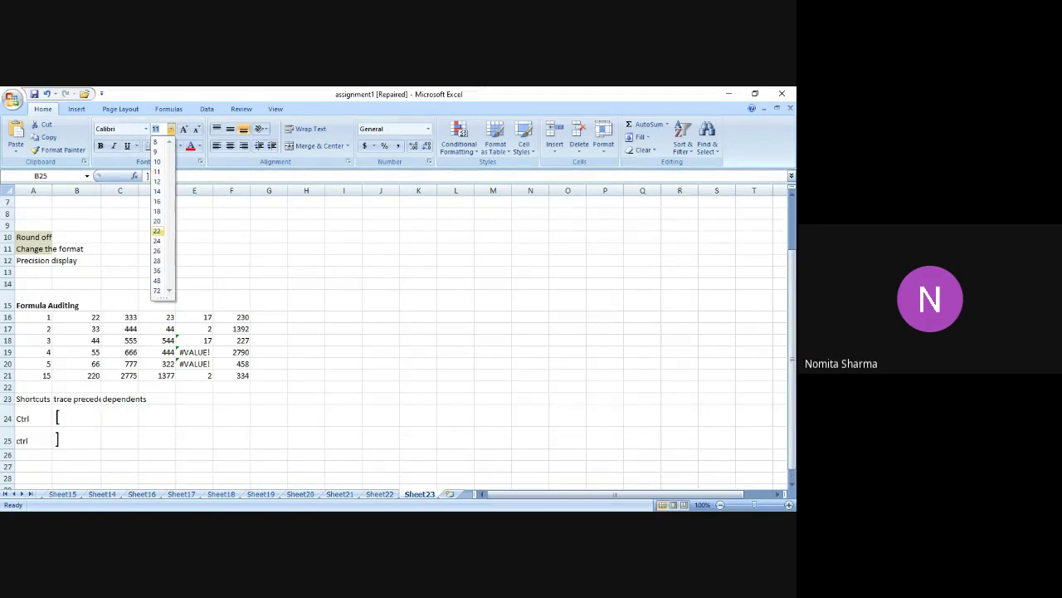
pyautogui.click(53, 457)
pyautogui.click(42, 459)
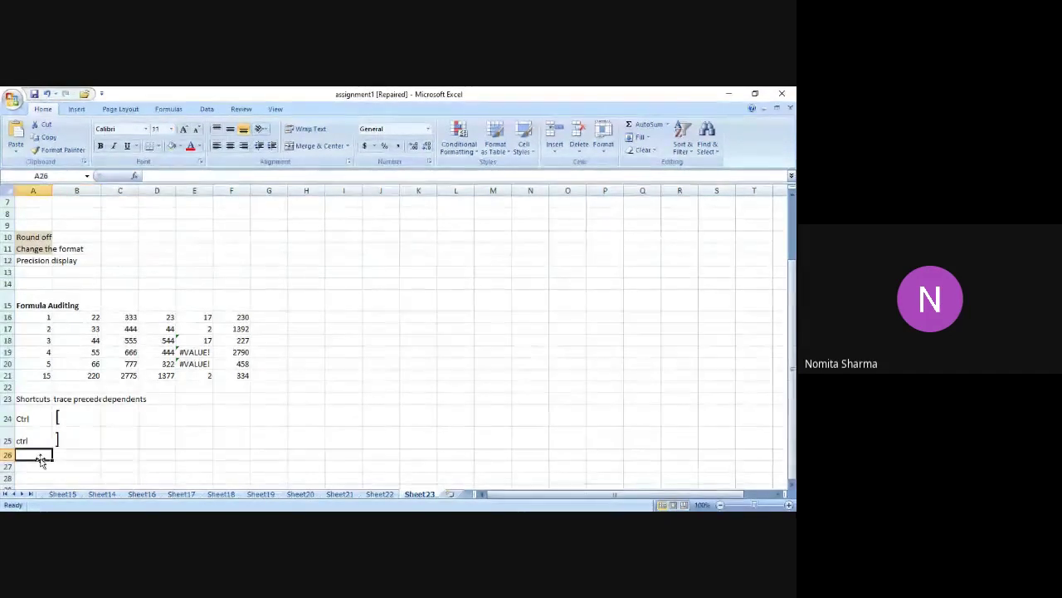
# Use the dependents shortcut to find the cells that depend on F20 and on the total in B21
pyautogui.click(239, 365)
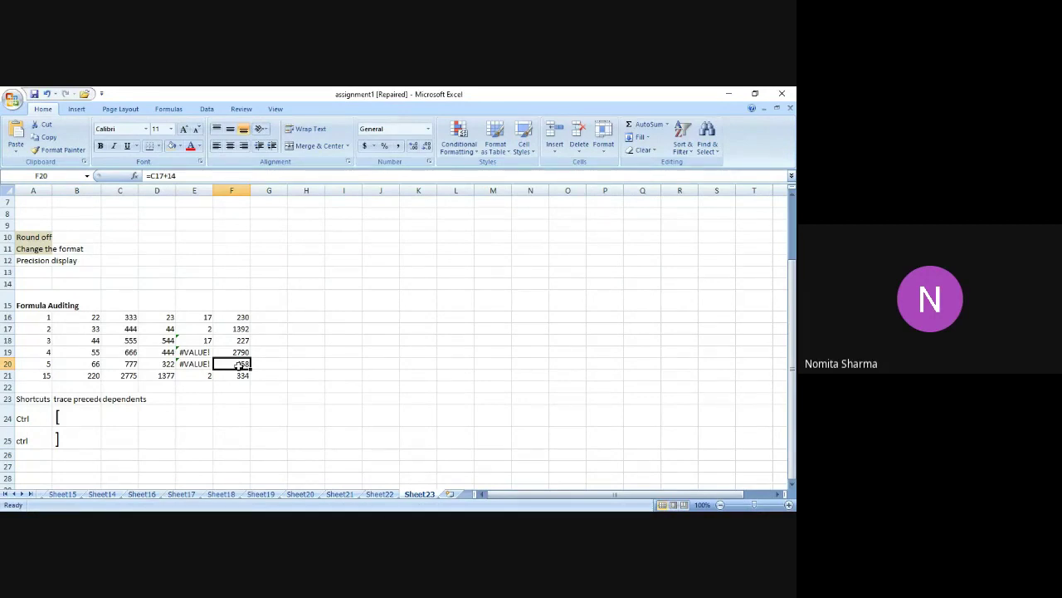
pyautogui.hotkey('ctrl', ']')
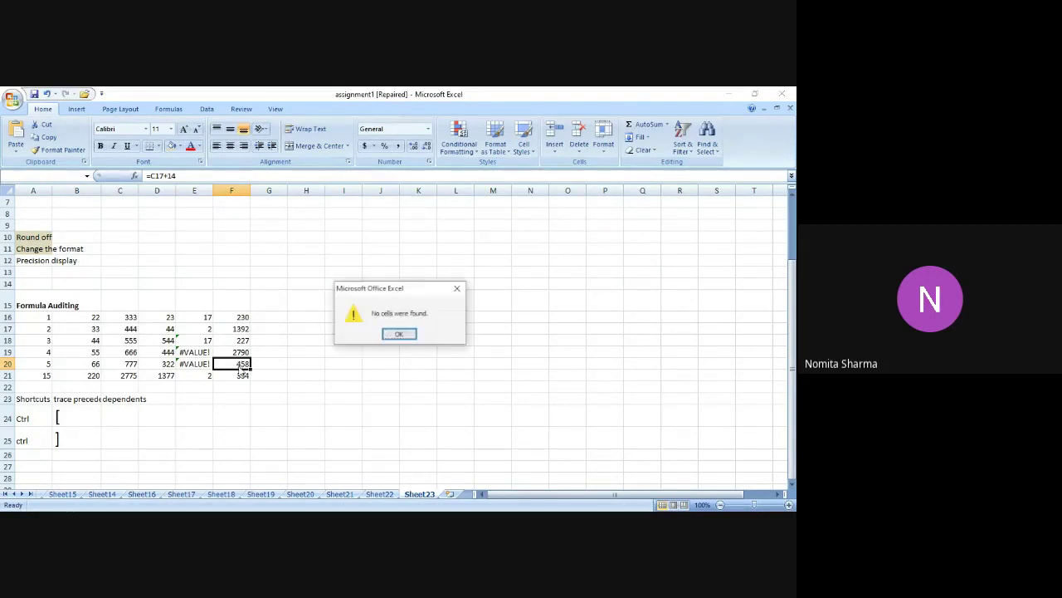
pyautogui.click(402, 334)
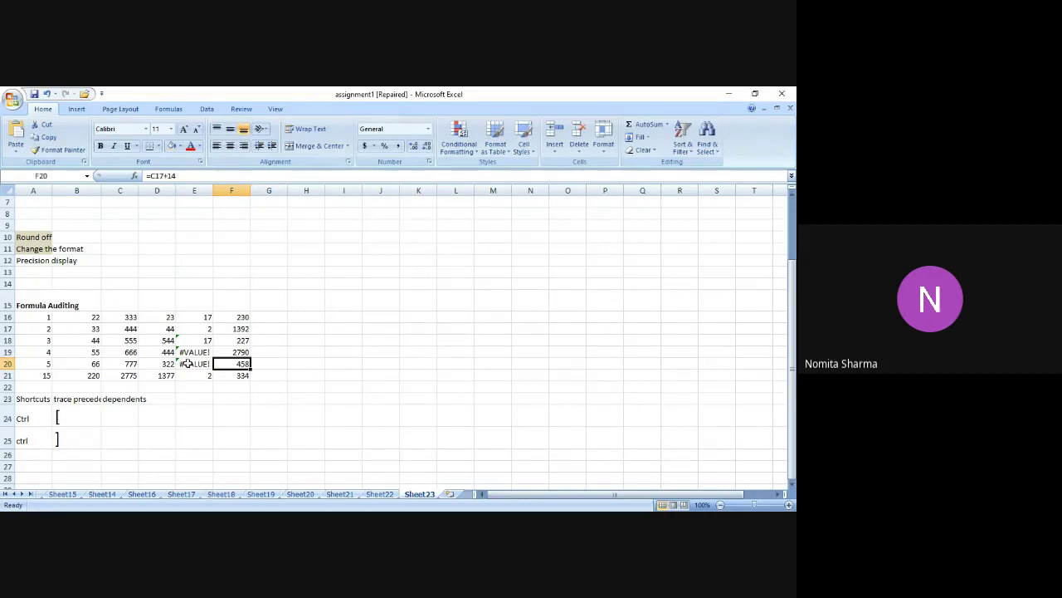
pyautogui.click(86, 376)
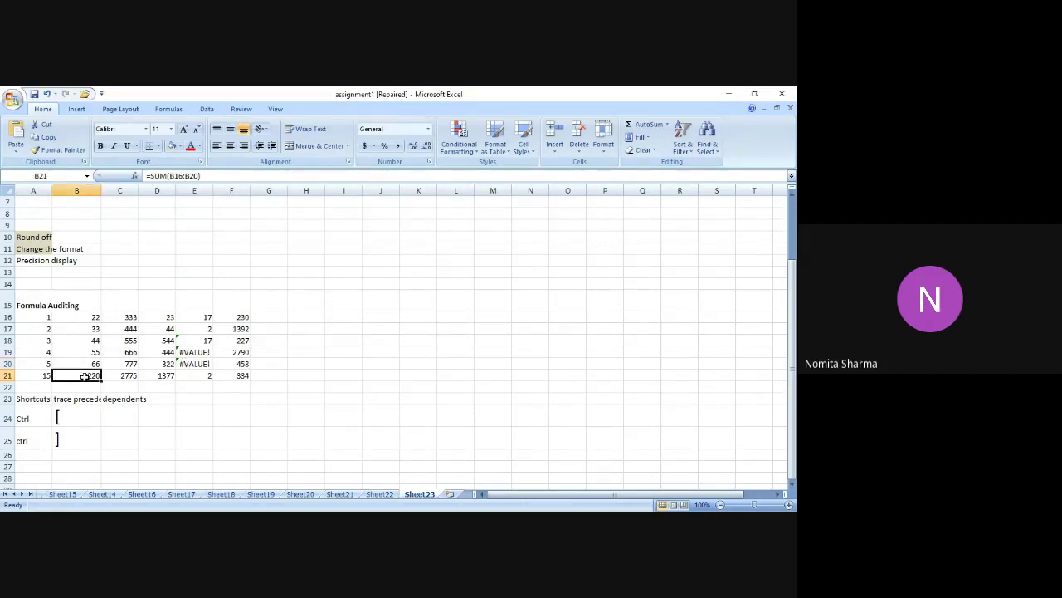
pyautogui.hotkey('ctrl', ']')
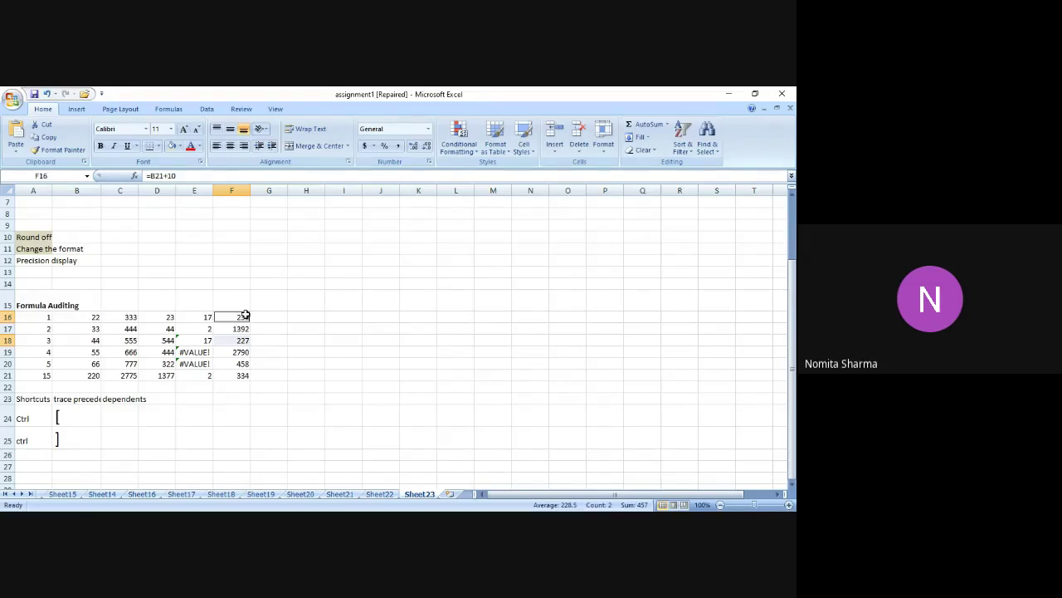
# Enter "ctrl" in cell A26, "shift" in B26 and "{" in C26 as another shortcut row
pyautogui.click(37, 454)
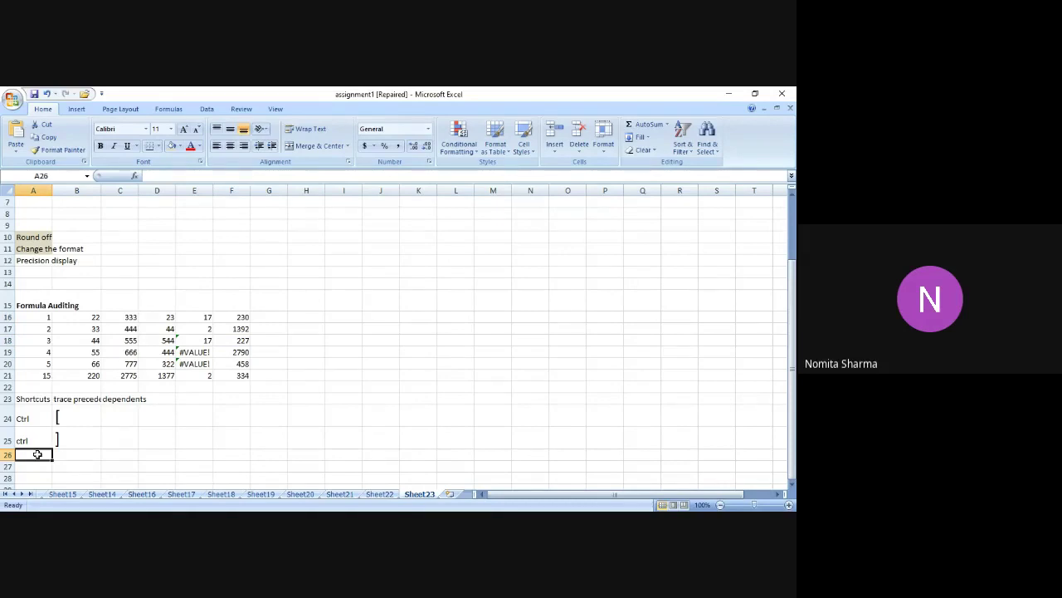
pyautogui.write('ctrl')
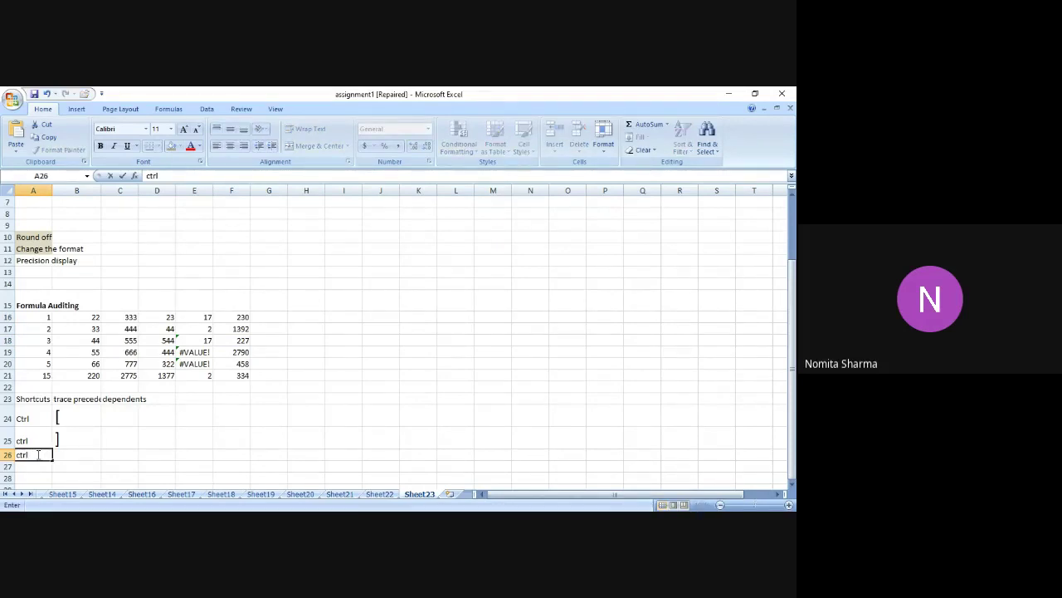
pyautogui.press('Tab')
pyautogui.write('shif')
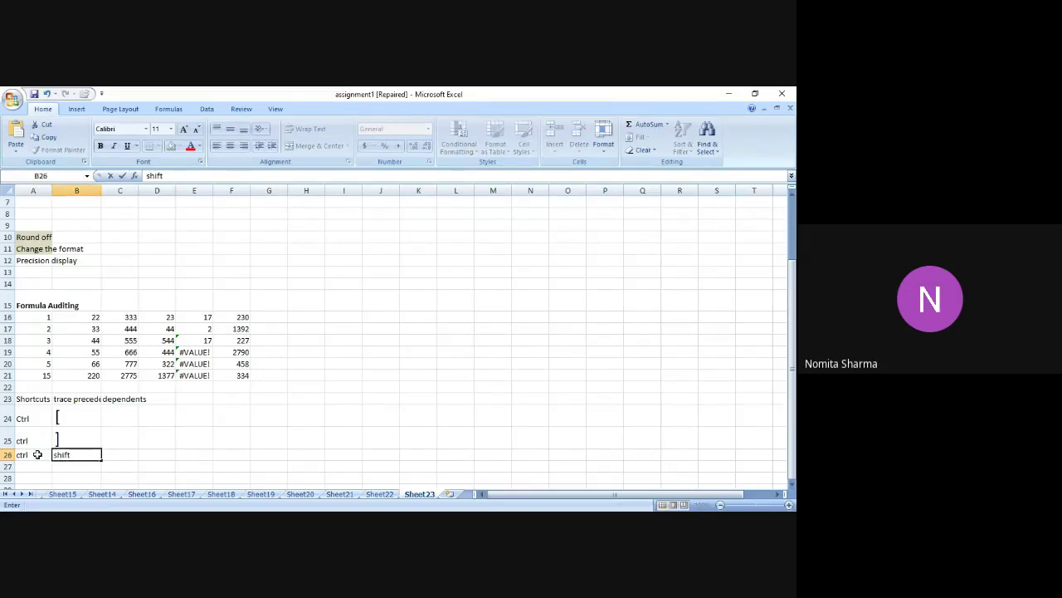
pyautogui.press('Tab')
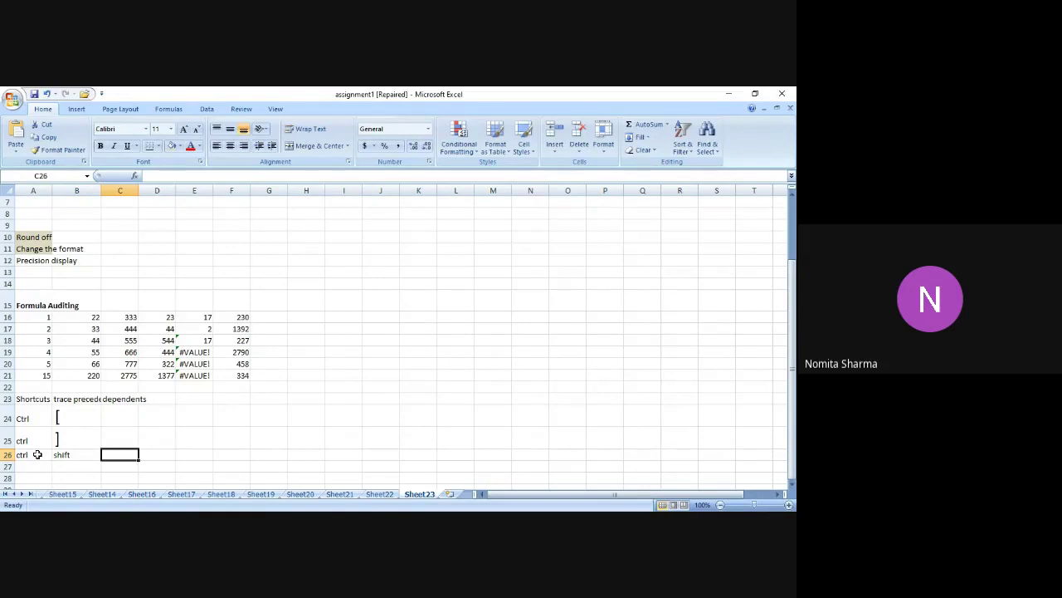
pyautogui.write('{')
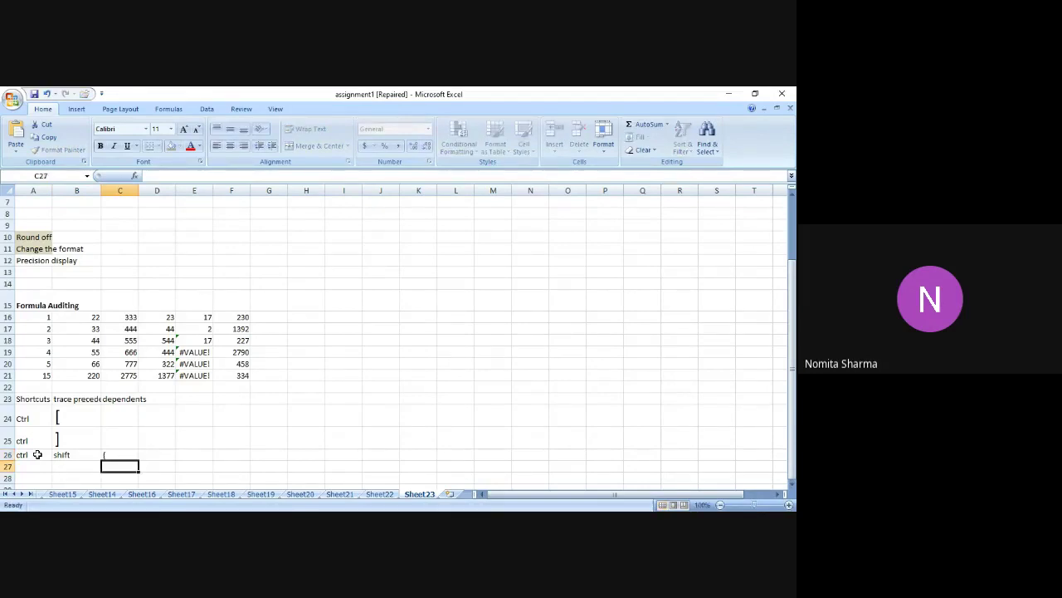
# Format the curly brace in cell C26 as bold with font size 18
pyautogui.click(172, 129)
pyautogui.click(159, 210)
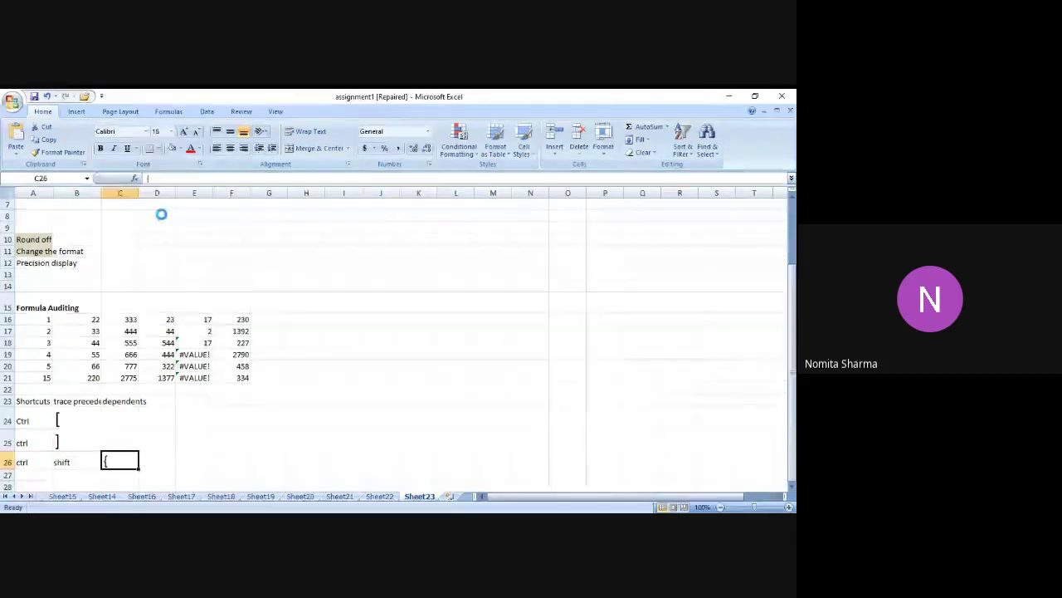
pyautogui.hotkey('ctrl', 'b')
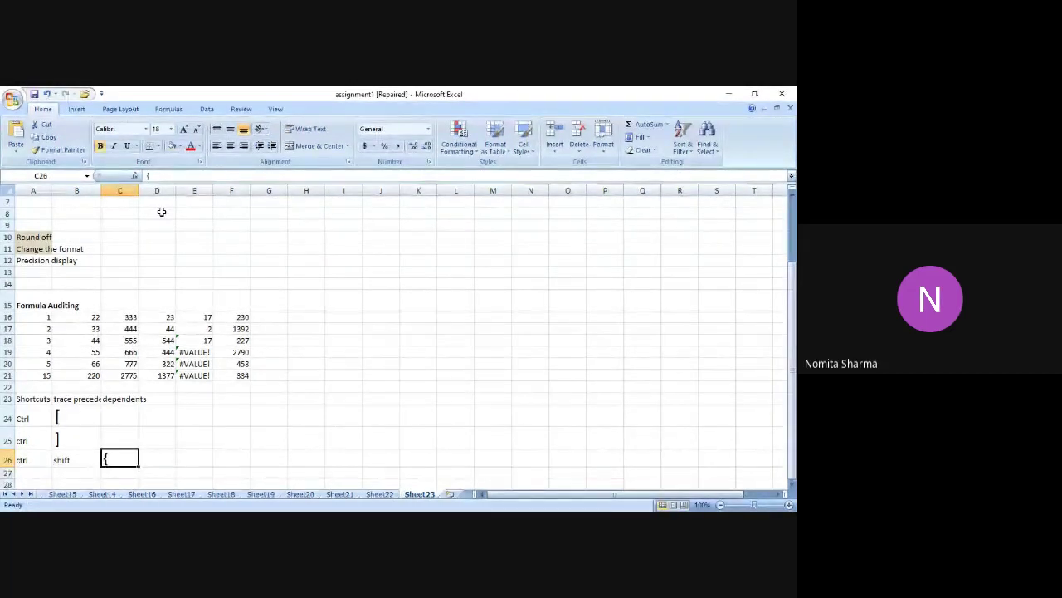
# Make the square brackets in cells B24 and B25 bold, and select cell D26
pyautogui.press('Up')
pyautogui.press('Left')
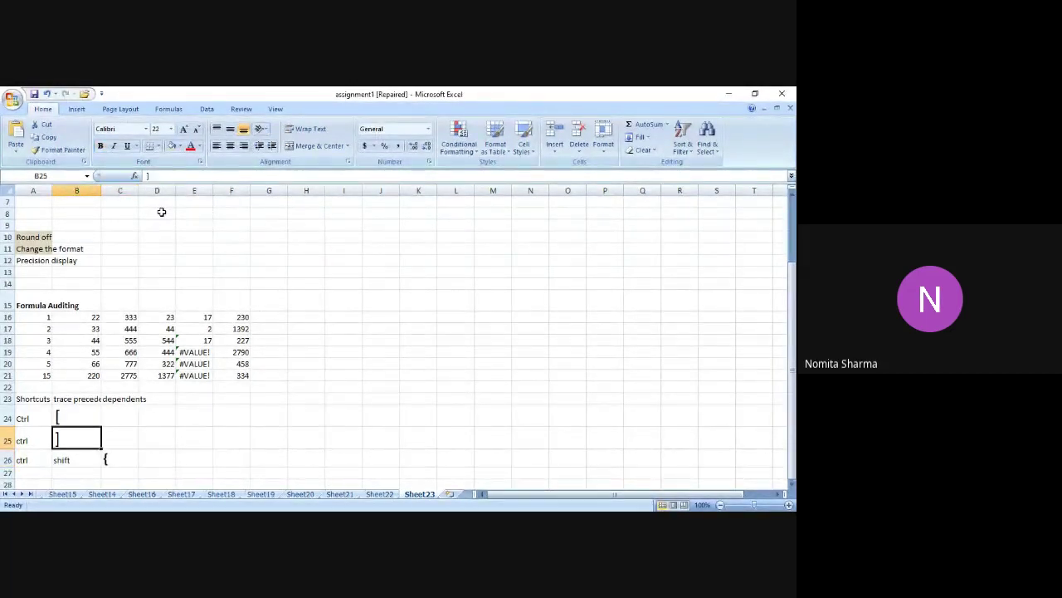
pyautogui.press('Down')
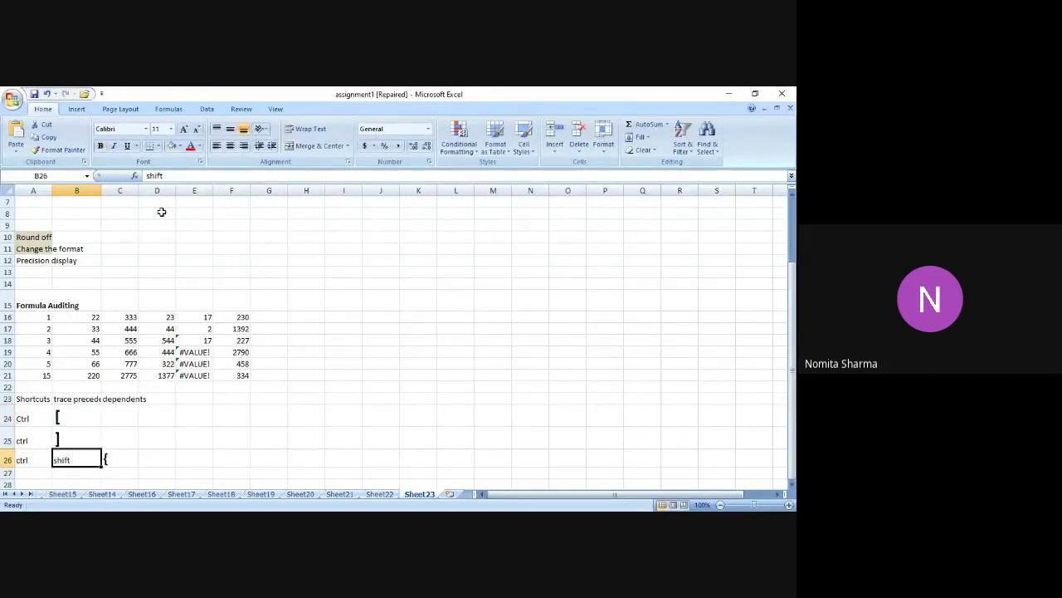
pyautogui.press('Right')
pyautogui.press('Right')
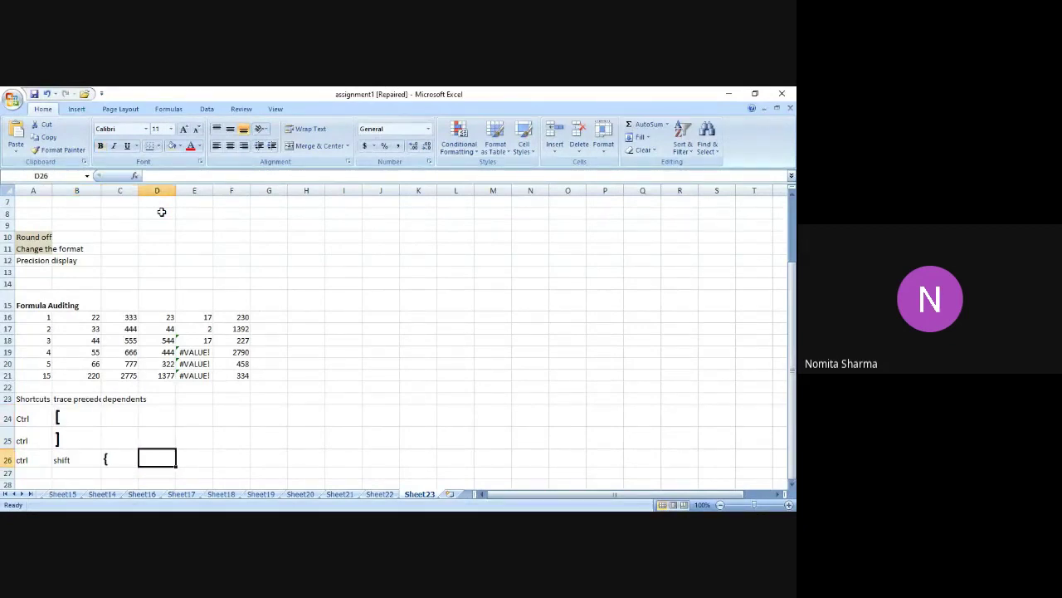
# Select all direct and indirect precedents of the formula in F17, checking D16 and repeating the selection from F17
pyautogui.click(240, 327)
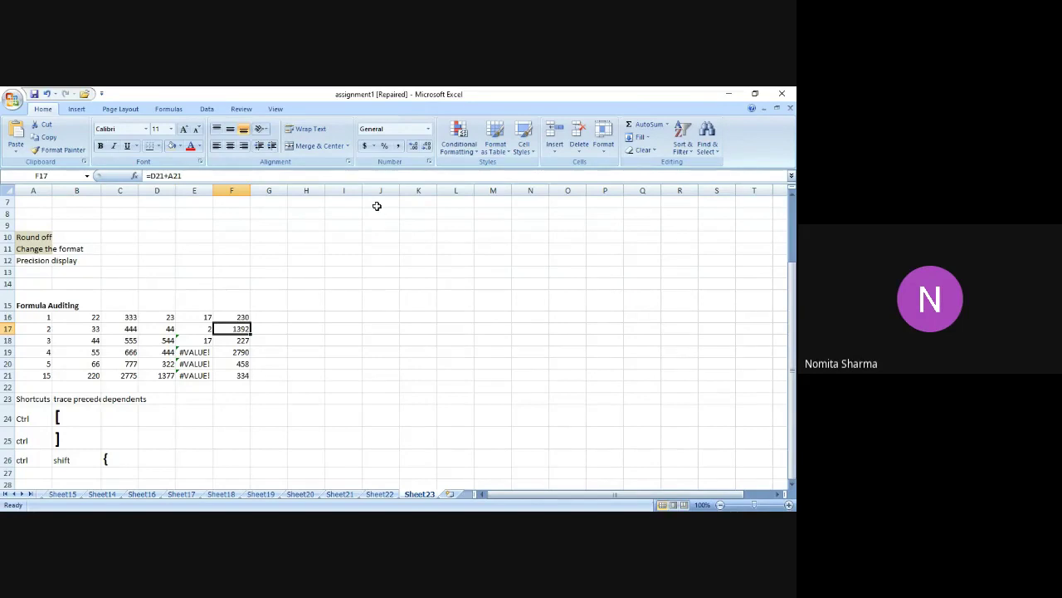
pyautogui.hotkey('ctrl', 'shift', '[')
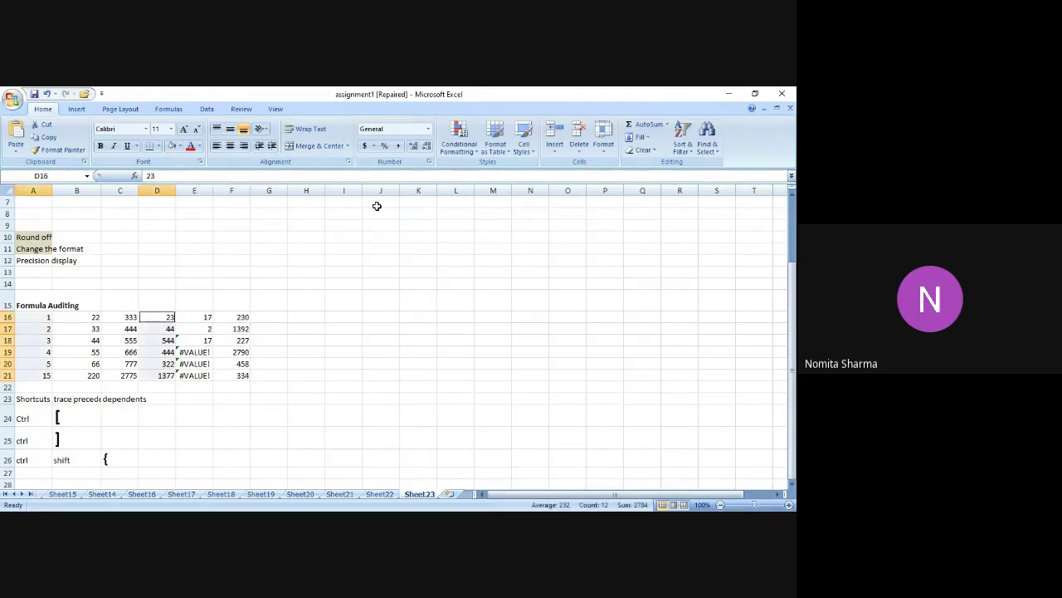
pyautogui.click(238, 329)
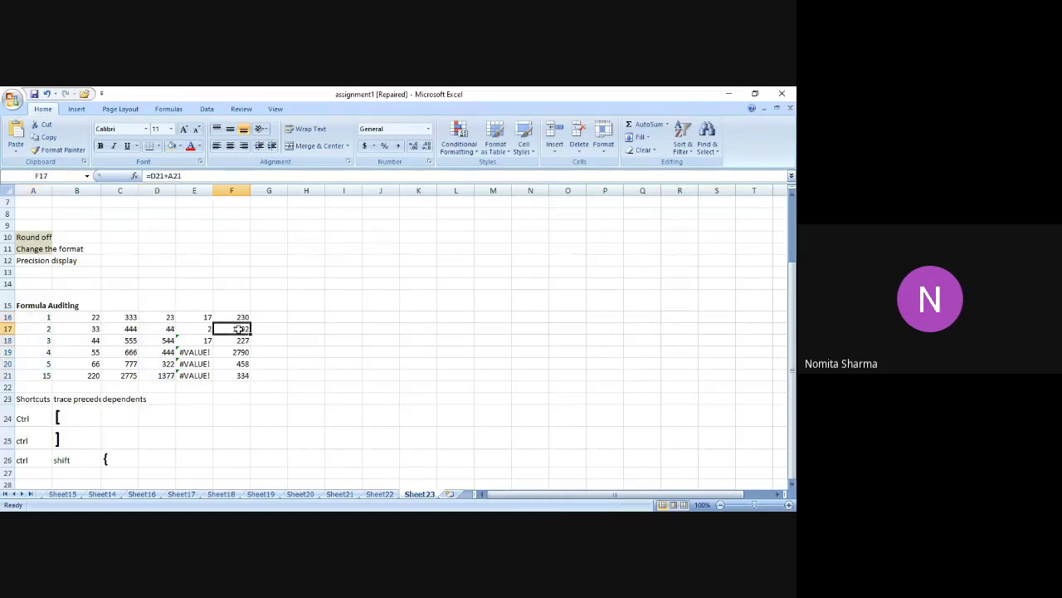
pyautogui.click(167, 318)
pyautogui.click(237, 328)
pyautogui.hotkey('ctrl', 'shift', '[')
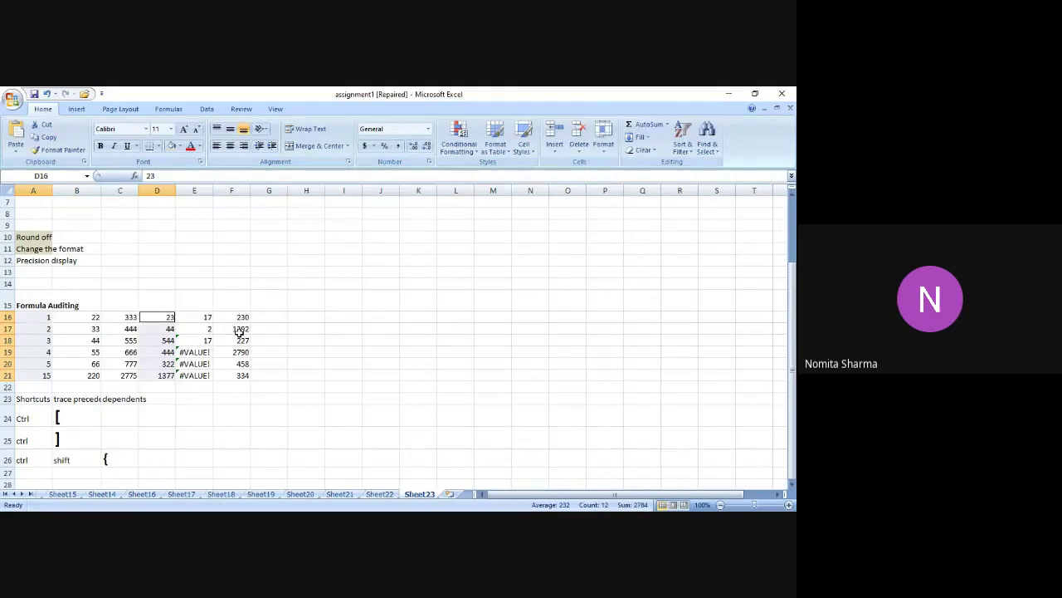
# Select only the direct precedents of the highlighted cells, and try to go one level further back
pyautogui.hotkey('ctrl', '[')
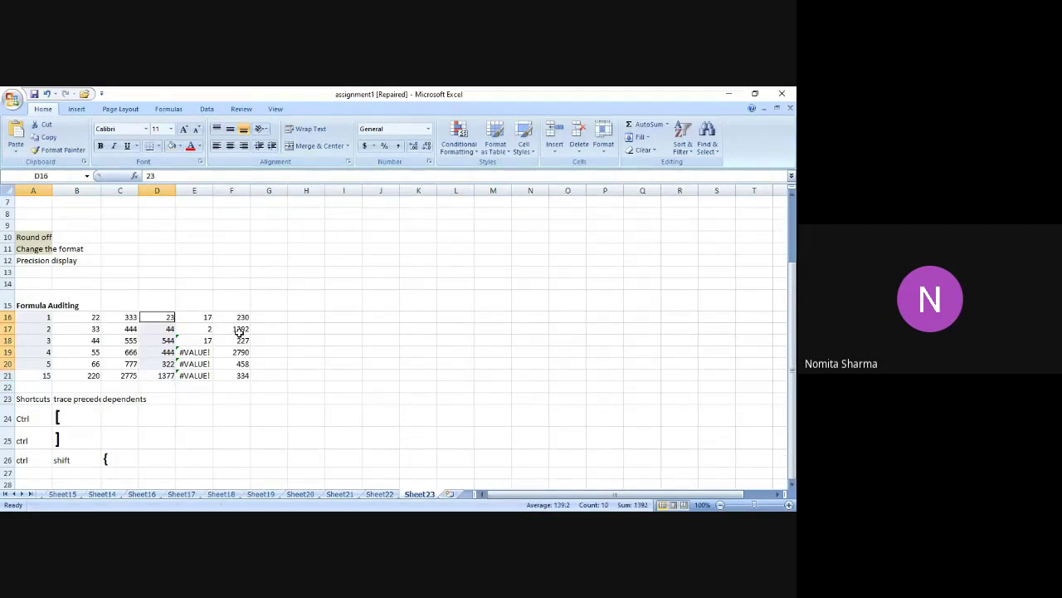
pyautogui.hotkey('ctrl', '[')
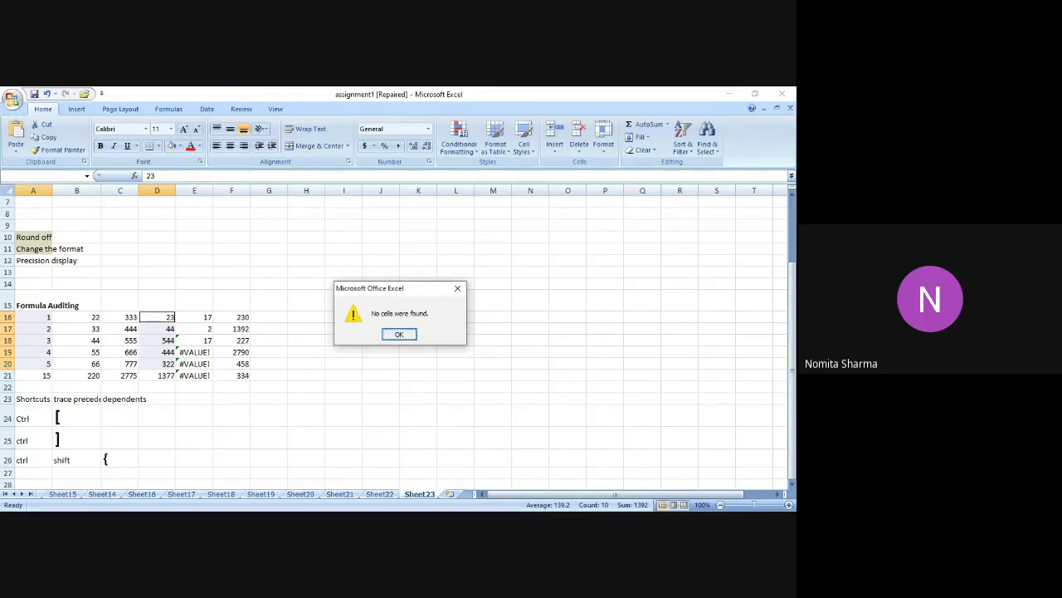
pyautogui.click(406, 336)
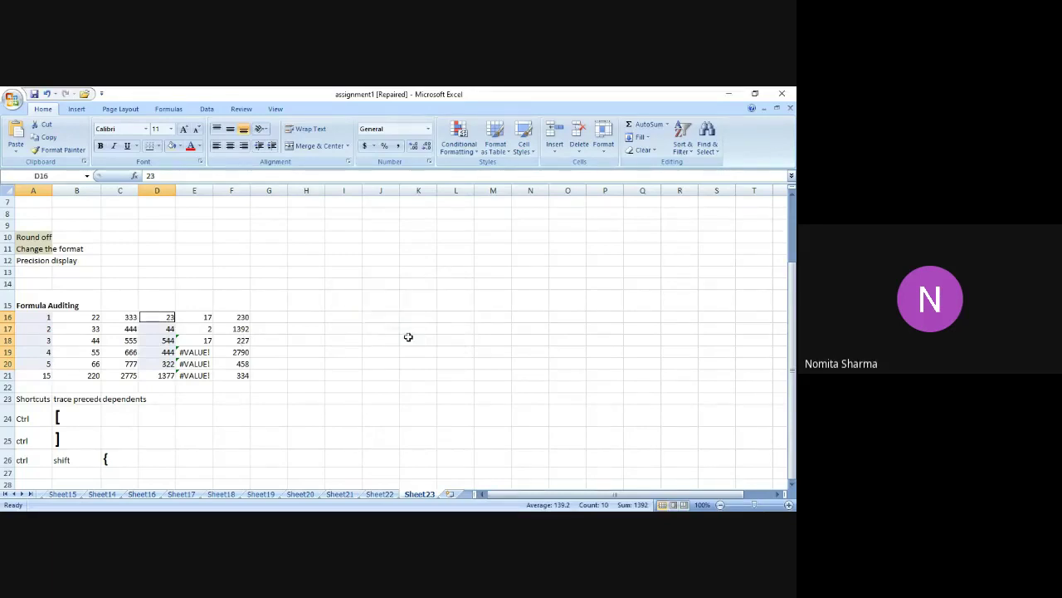
# Select all direct and indirect precedents of the formula in F16
pyautogui.click(247, 327)
pyautogui.click(239, 317)
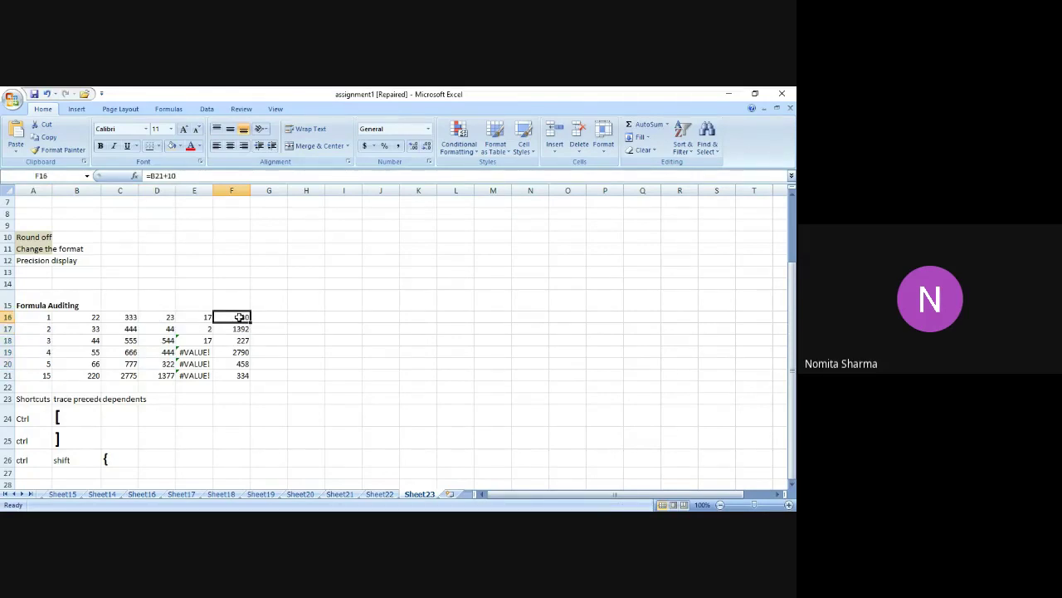
pyautogui.hotkey('ctrl', 'shift', '[')
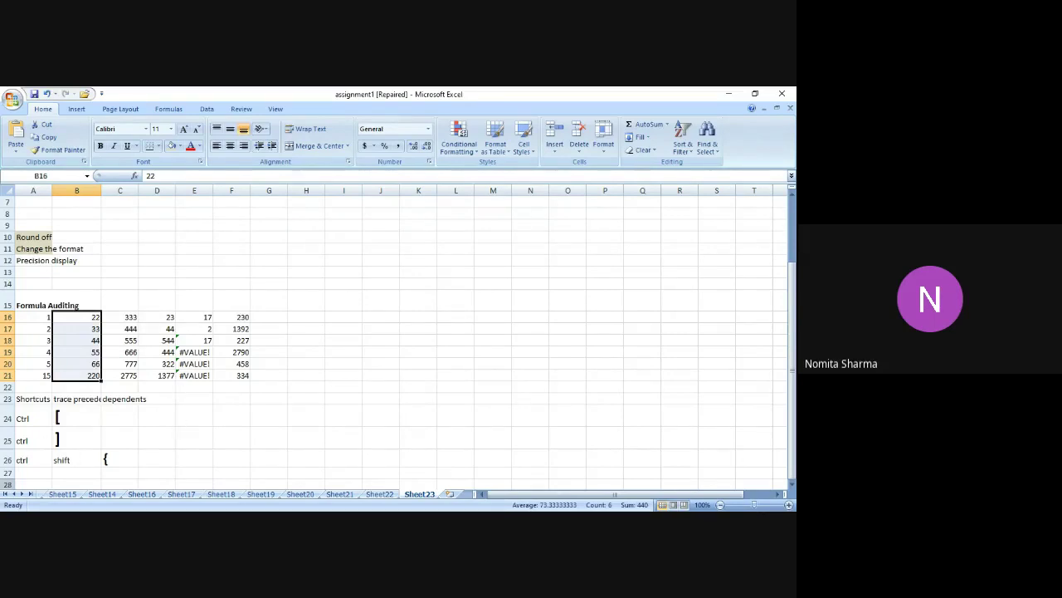
# Enter 'ctrl' in cell A27, 'shift' in B27 and a closing curly brace in C27 as another shortcut row
pyautogui.click(32, 474)
pyautogui.write('ctrl')
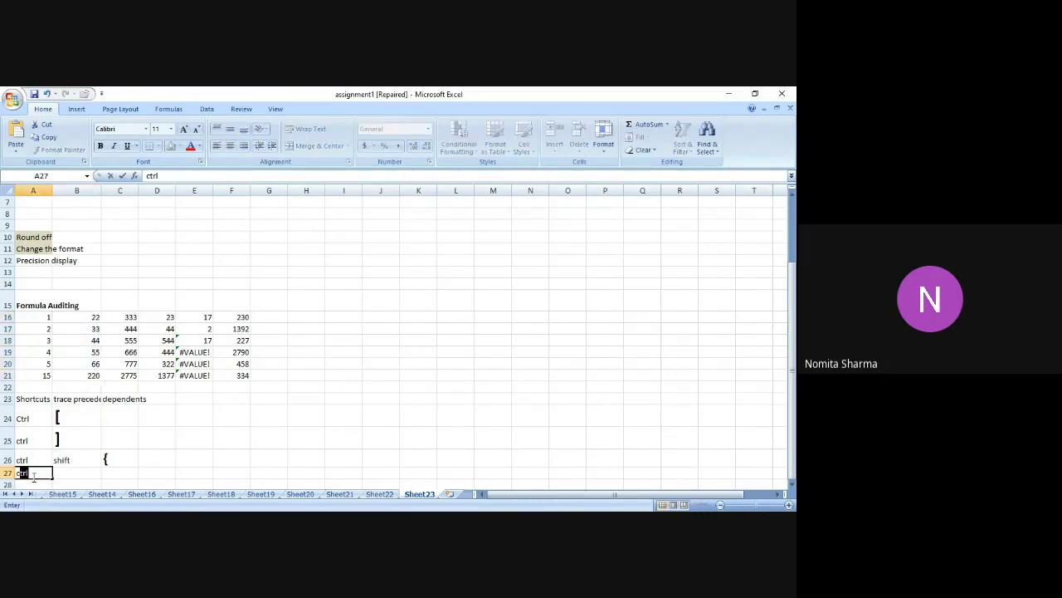
pyautogui.press('Tab')
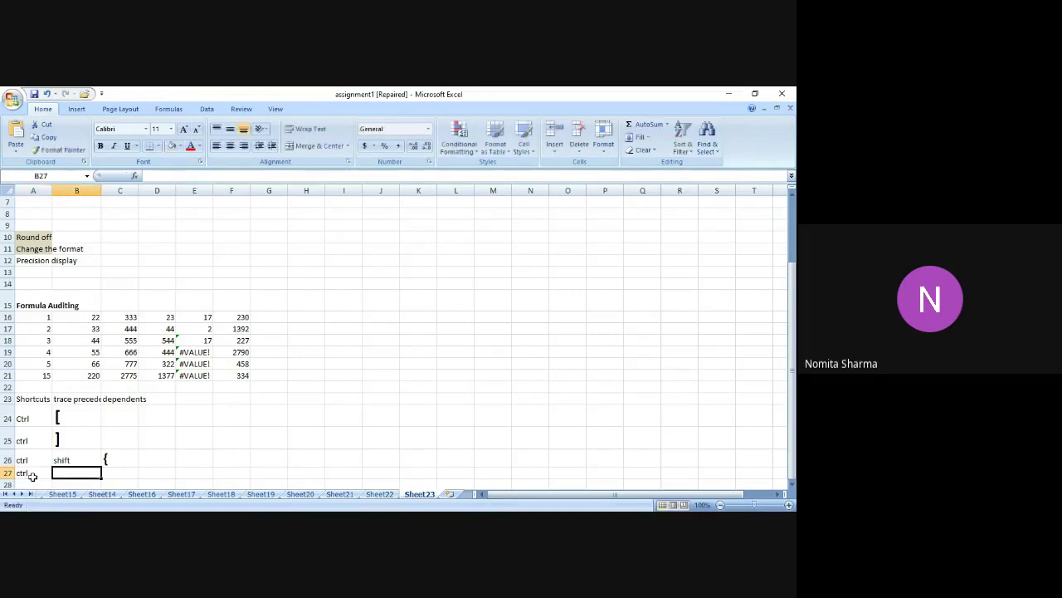
pyautogui.write('shift')
pyautogui.press('Tab')
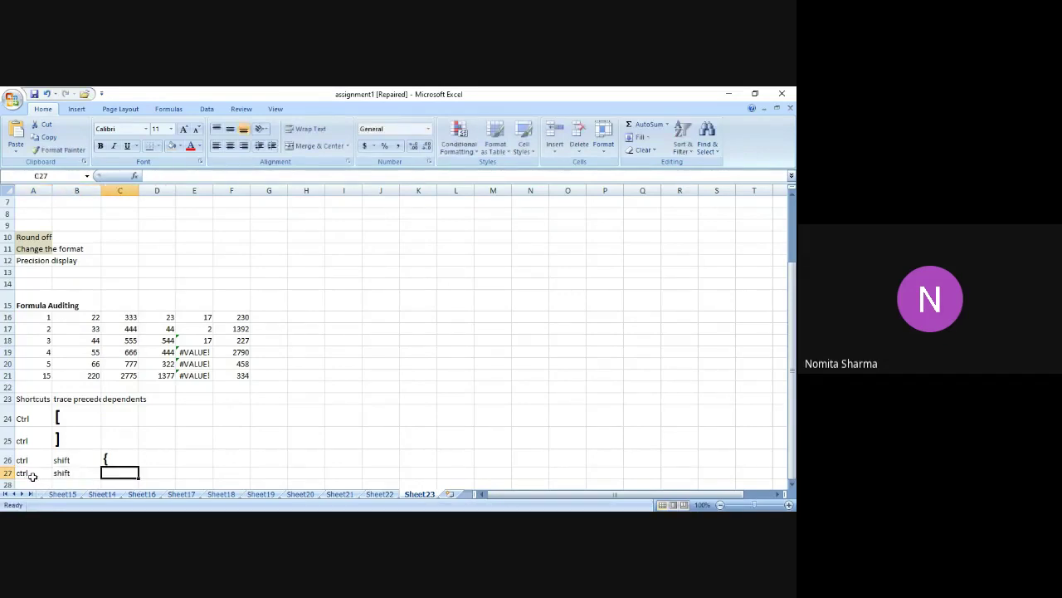
pyautogui.write('}')
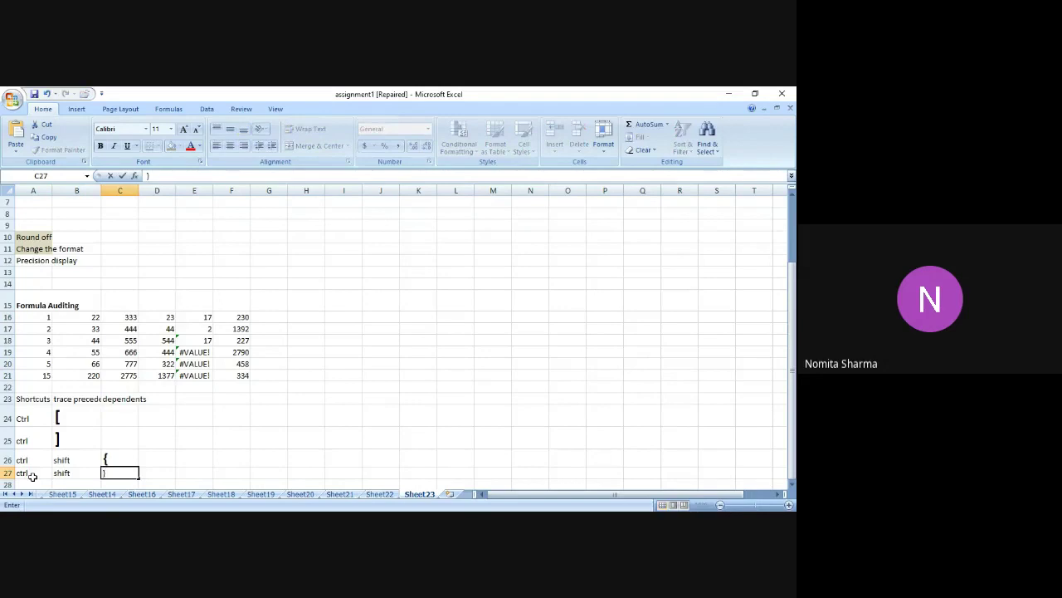
pyautogui.press('Return')
# Format the closing curly brace in cell C27 as bold with font size 20
pyautogui.press('Up')
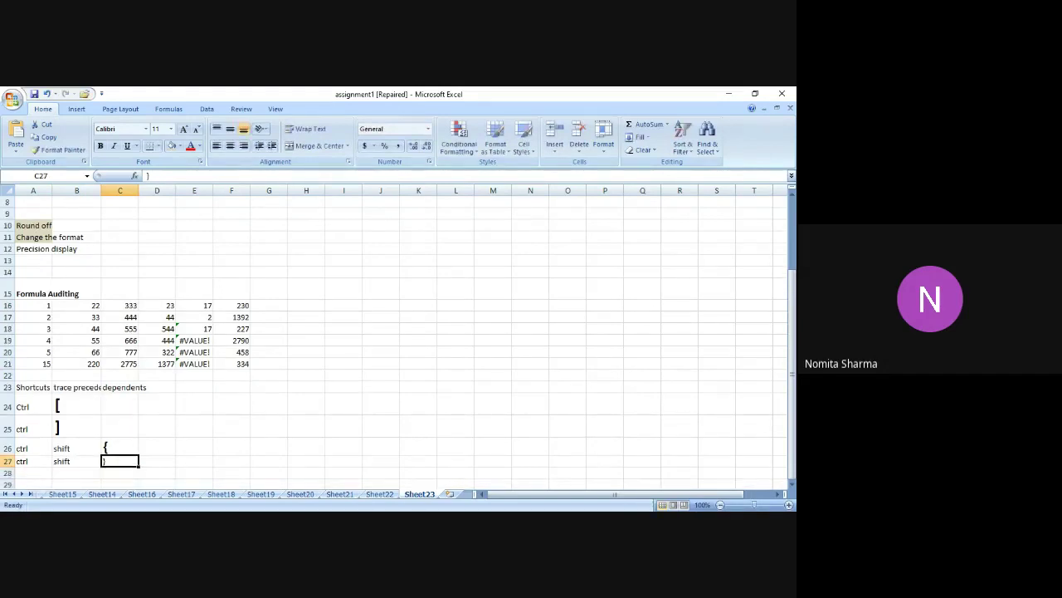
pyautogui.click(171, 128)
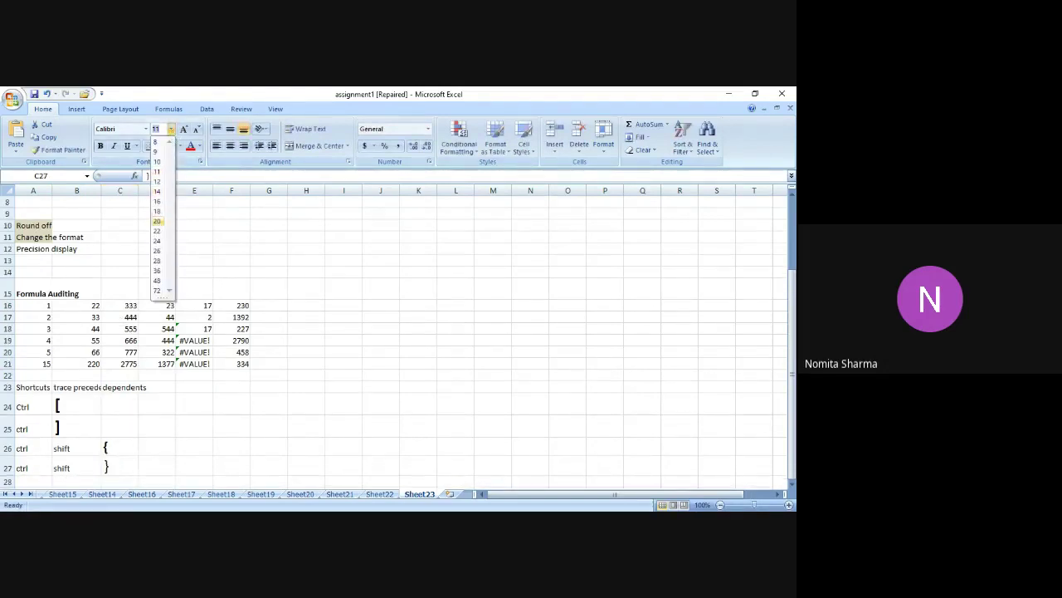
pyautogui.click(157, 221)
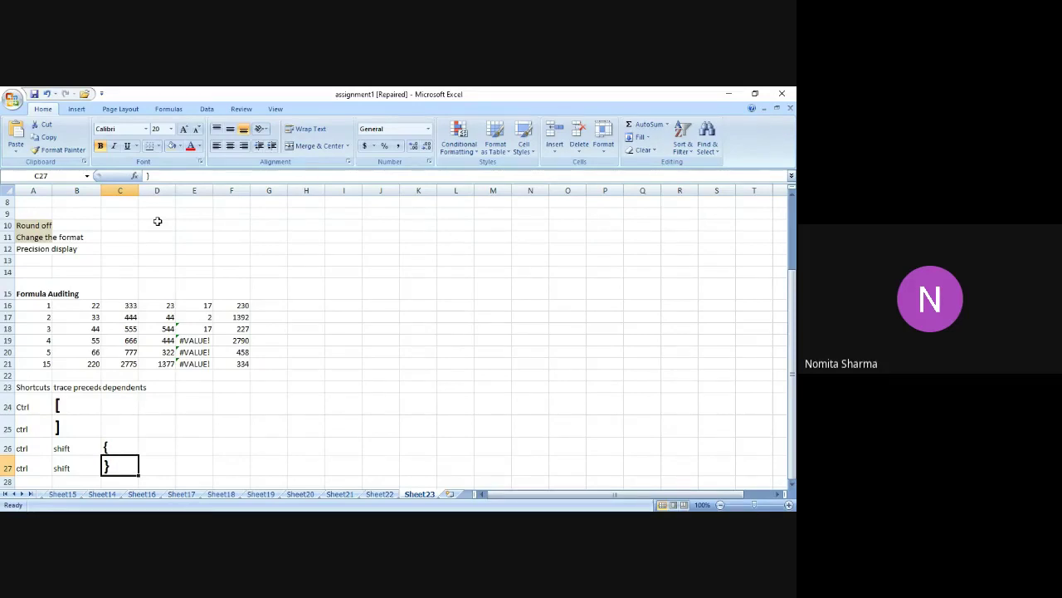
pyautogui.press('Up')
pyautogui.press('Up')
pyautogui.press('Up')
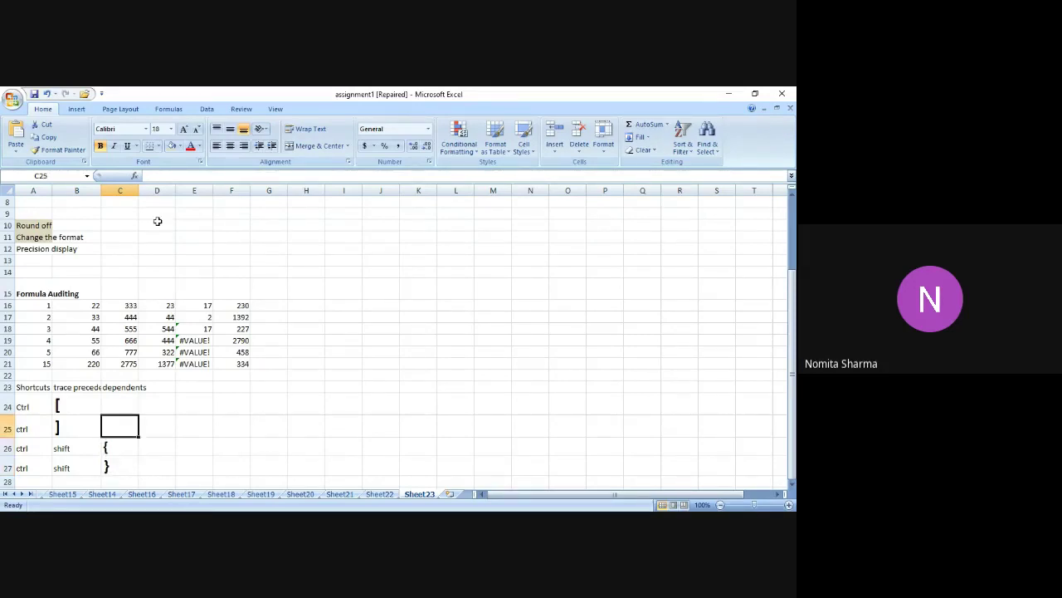
pyautogui.click(190, 341)
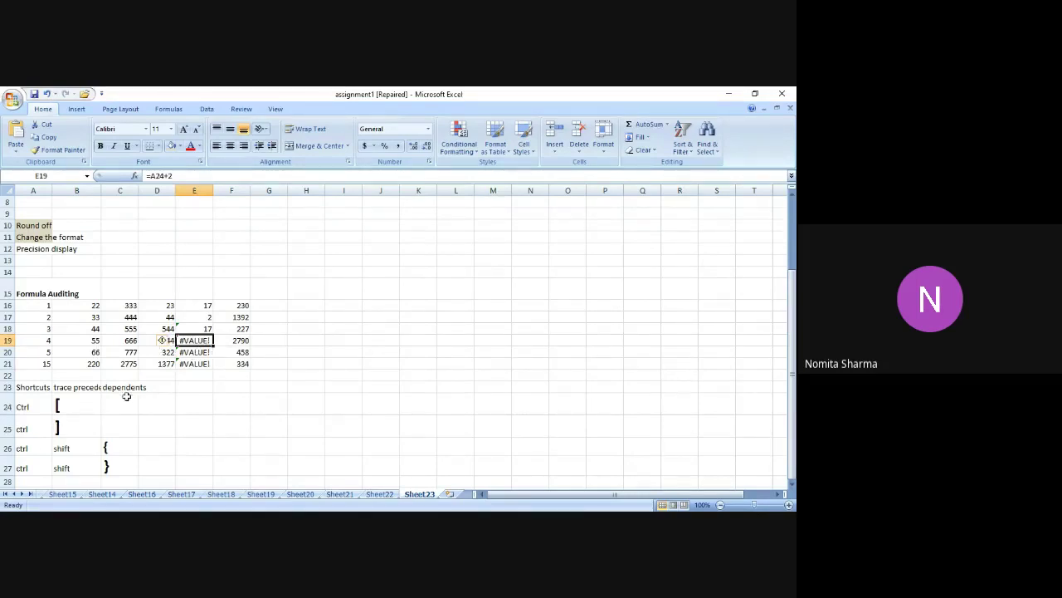
# Enter 'ctrl' in cell A28 and 'back-tick' in B28 as the next shortcut row
pyautogui.press('Down')
pyautogui.press('Down')
pyautogui.press('Down')
pyautogui.press('Down')
pyautogui.press('Down')
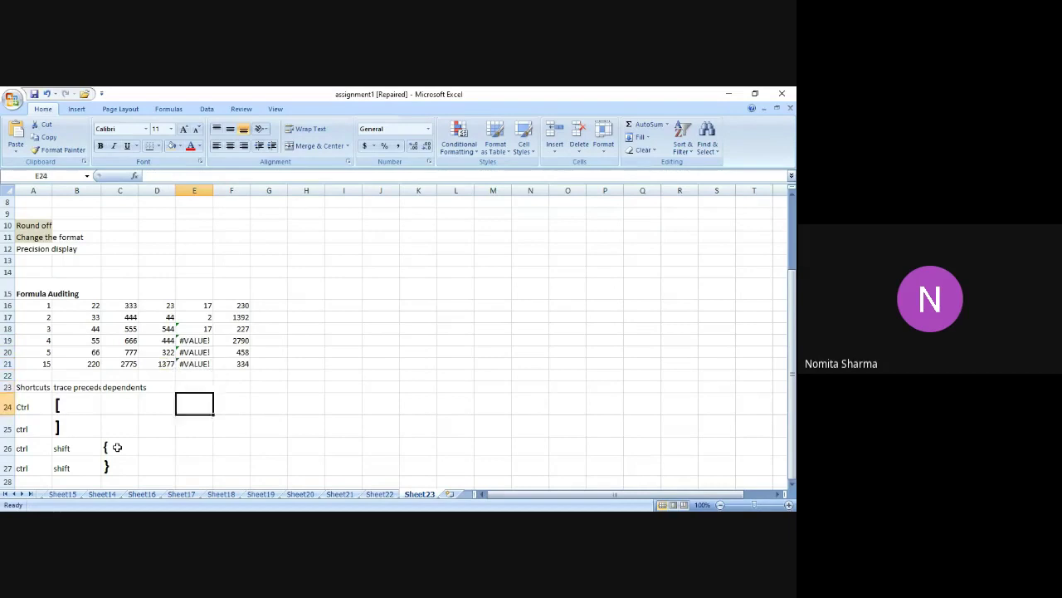
pyautogui.press('Down')
pyautogui.press('Down')
pyautogui.press('Down')
pyautogui.press('Down')
pyautogui.press('Down')
pyautogui.press('Up')
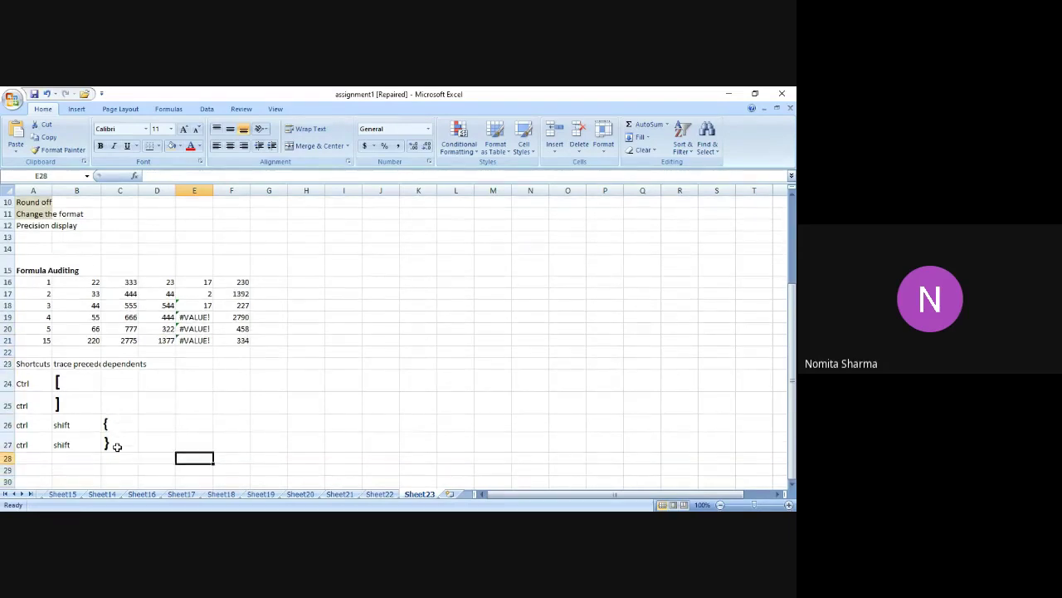
pyautogui.press('Left')
pyautogui.press('Left')
pyautogui.press('Left')
pyautogui.press('Left')
pyautogui.write('ctrl')
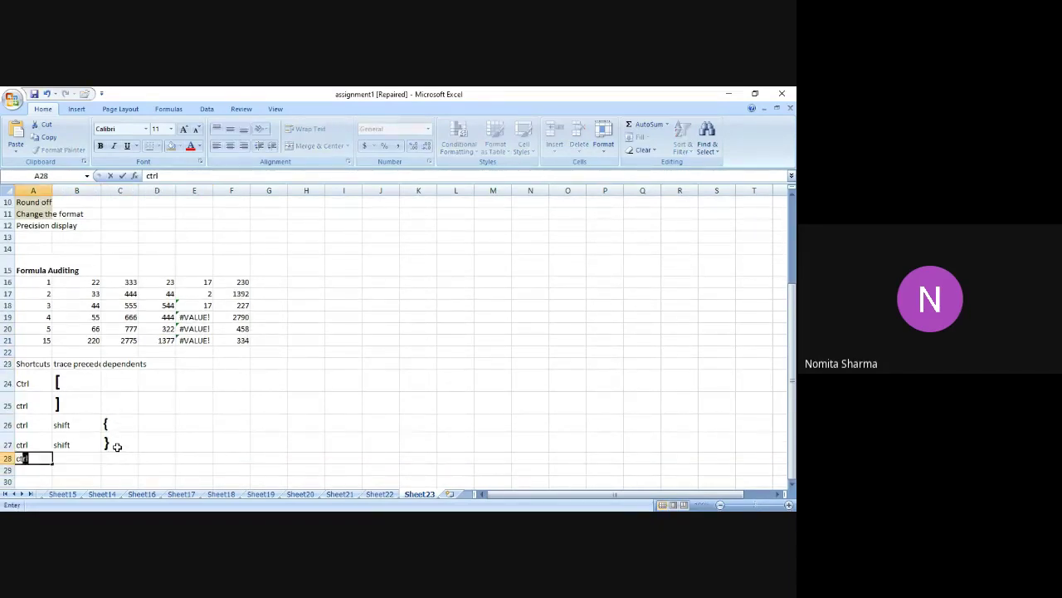
pyautogui.press('Tab')
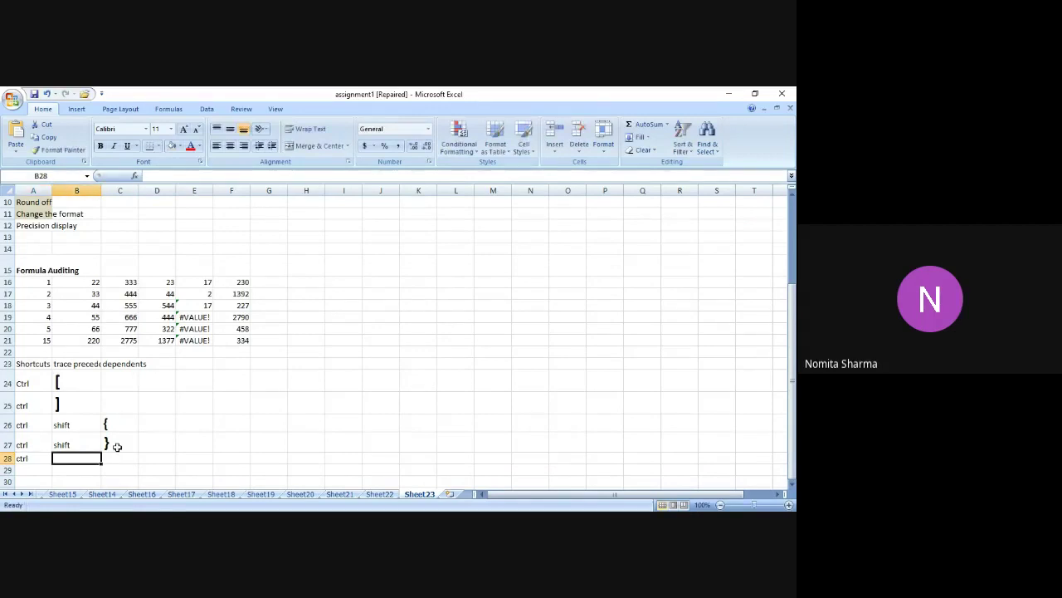
pyautogui.write('back')
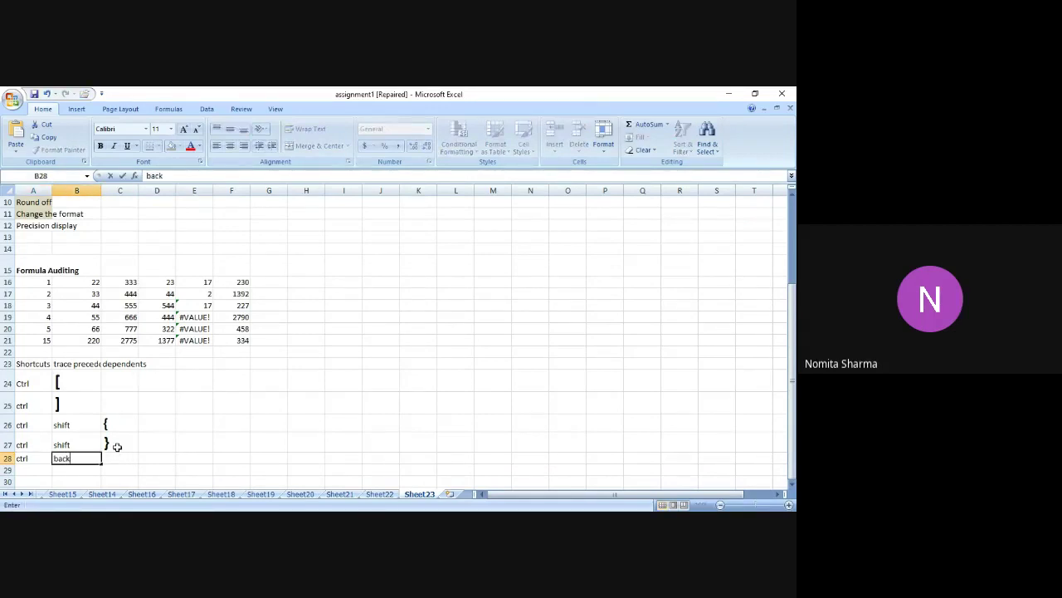
pyautogui.write('-tick')
pyautogui.press('Up')
# Try to trace the precedents of cell B17 with Trace Precedents, and dismiss the message
pyautogui.press('Up')
pyautogui.press('Up')
pyautogui.press('Up')
pyautogui.press('Up')
pyautogui.press('Up')
pyautogui.press('Up')
pyautogui.press('Up')
pyautogui.press('Up')
pyautogui.press('Up')
pyautogui.press('Up')
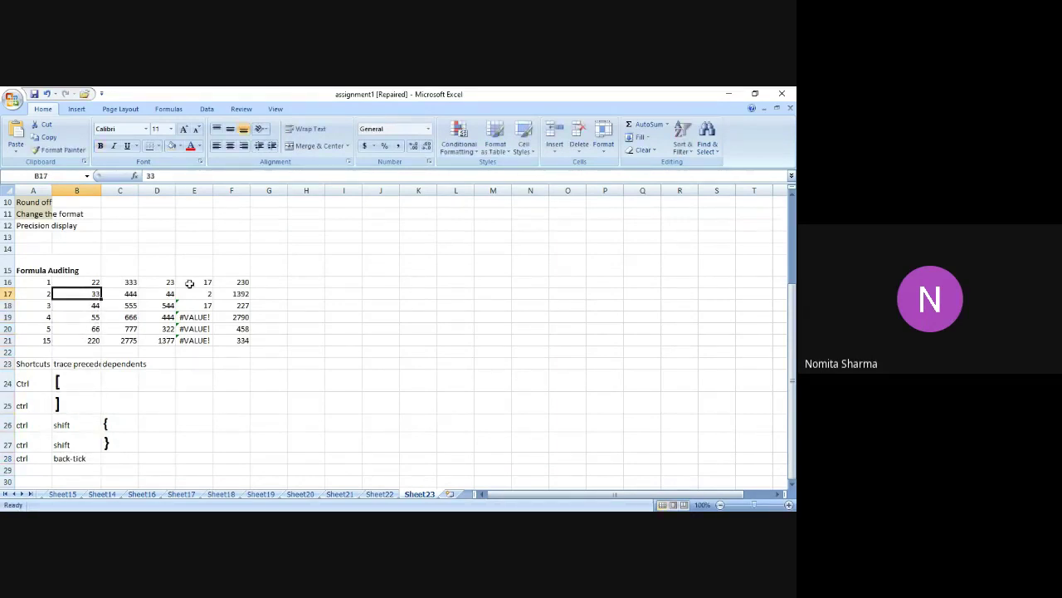
pyautogui.click(171, 112)
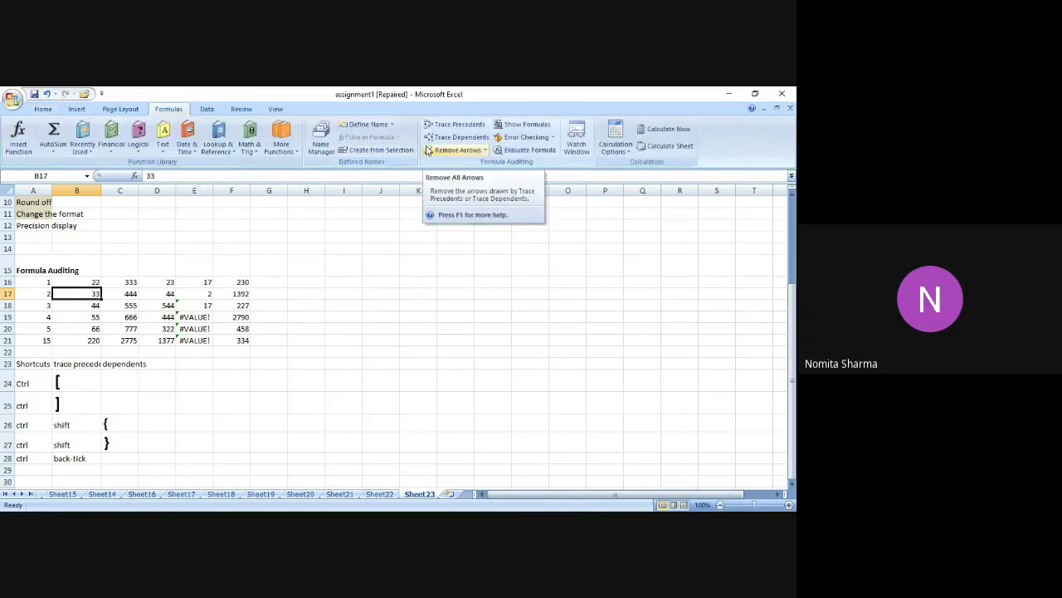
pyautogui.click(459, 125)
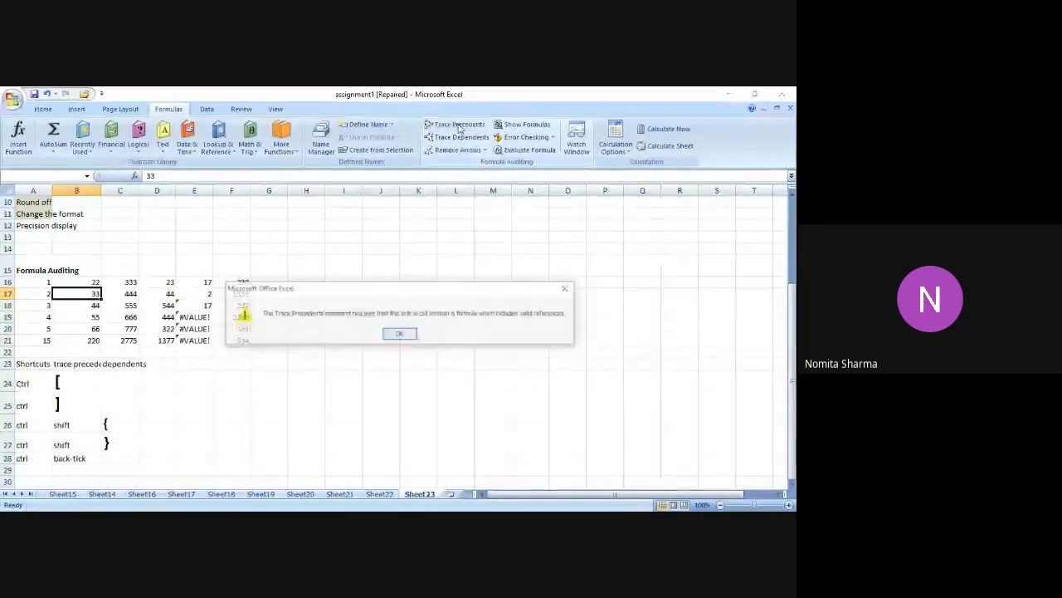
pyautogui.press('Return')
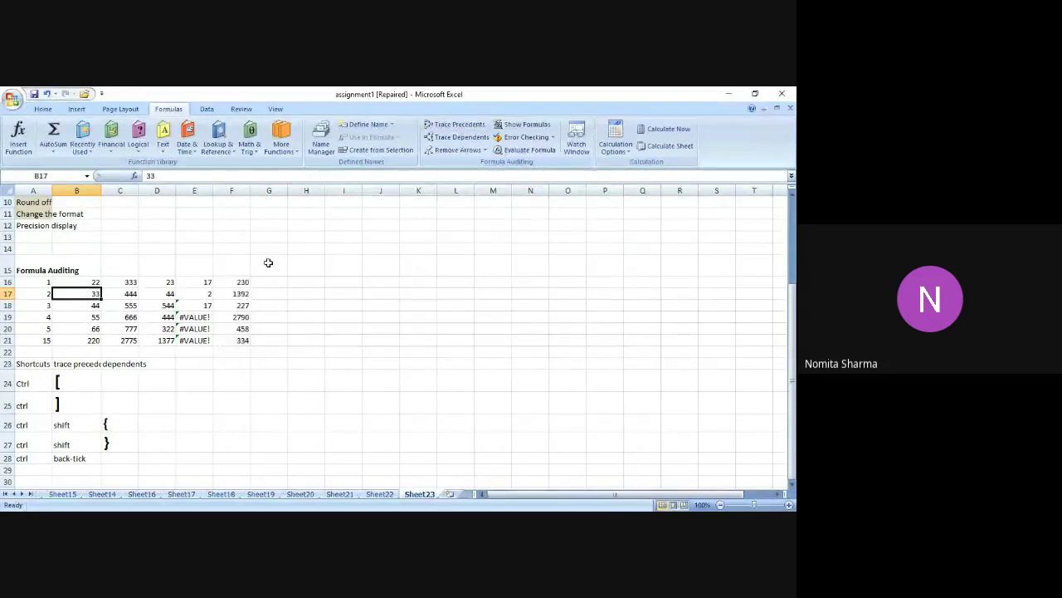
# Try to trace the dependents of the formula in F17 with Trace Dependents
pyautogui.click(240, 294)
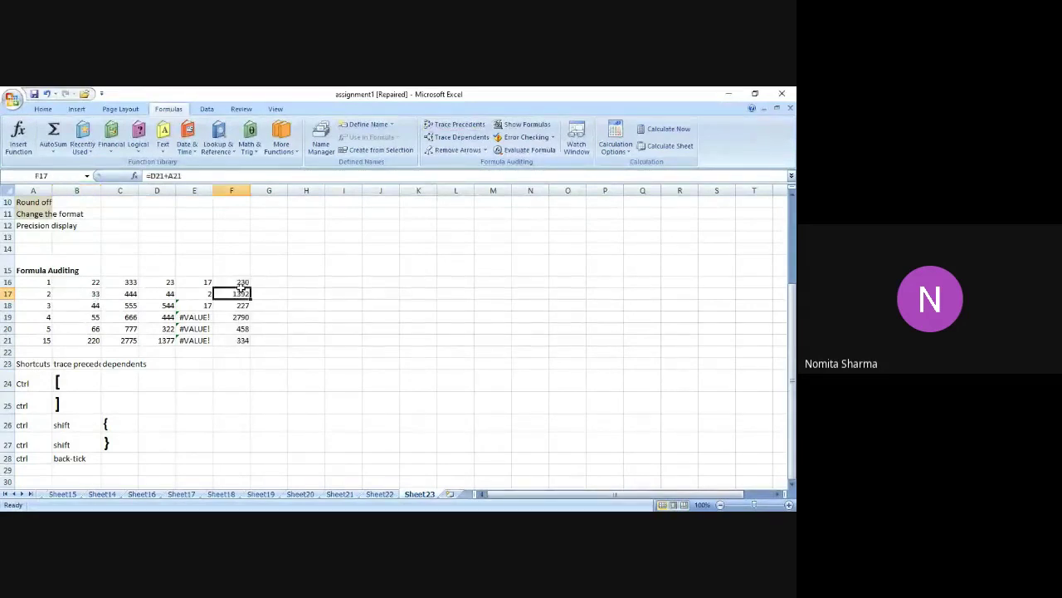
pyautogui.click(457, 136)
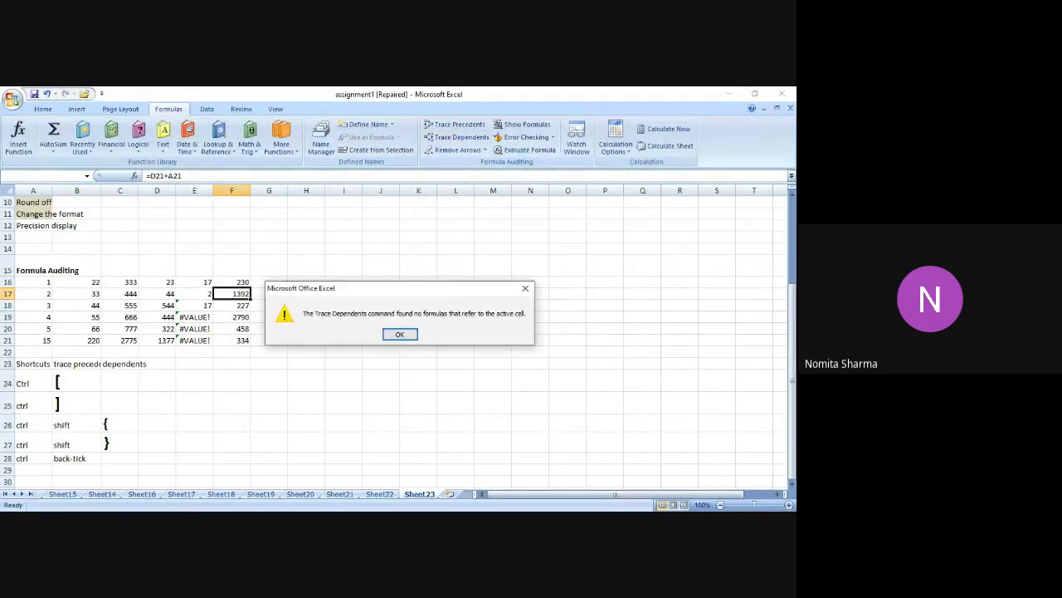